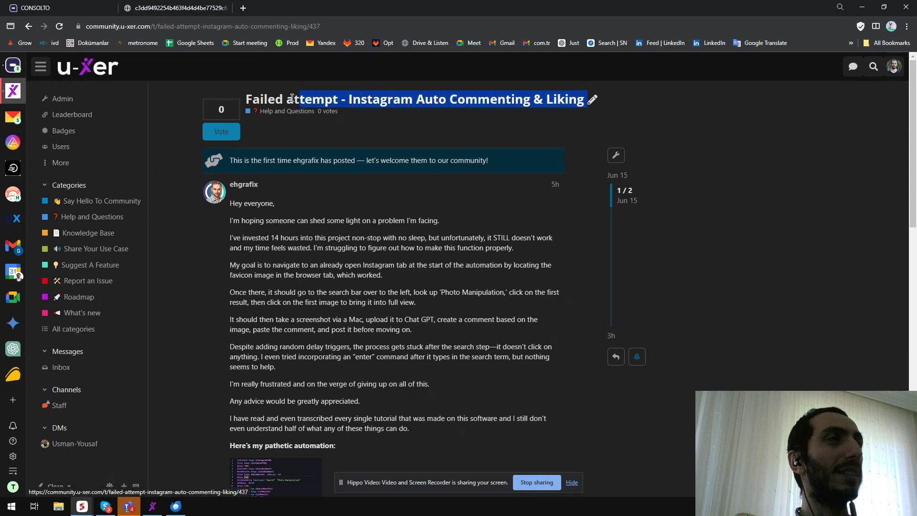
Open the automation screenshot attached to the forum post to view it full size.
left_click(271, 100)
scroll(192, 314, "down", 5)
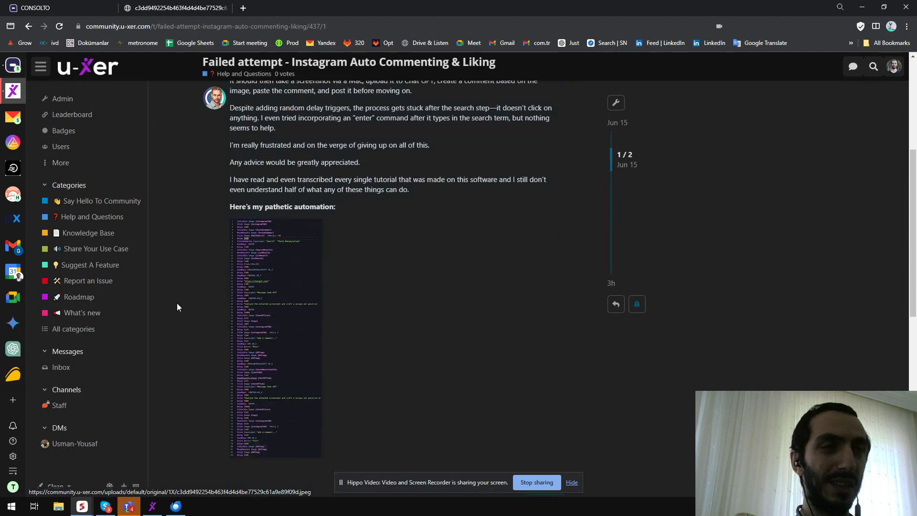
left_click(259, 315)
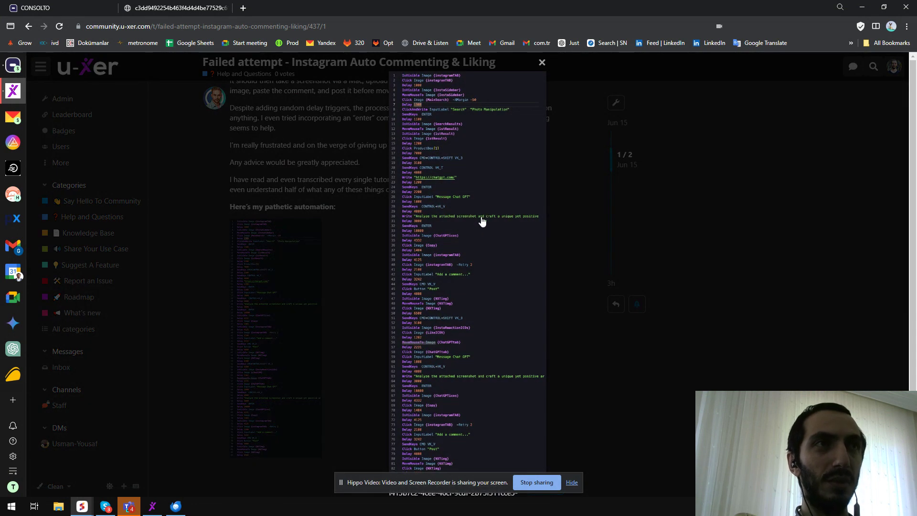
left_click(572, 483)
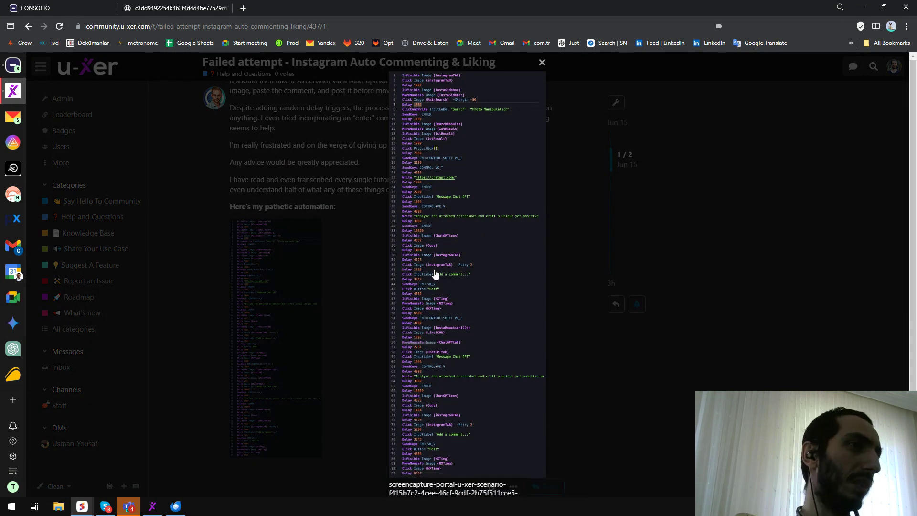
Zoom the page and open the script image in its own tab, scrolling to its first lines.
key("ctrl+plus")
key("ctrl+plus")
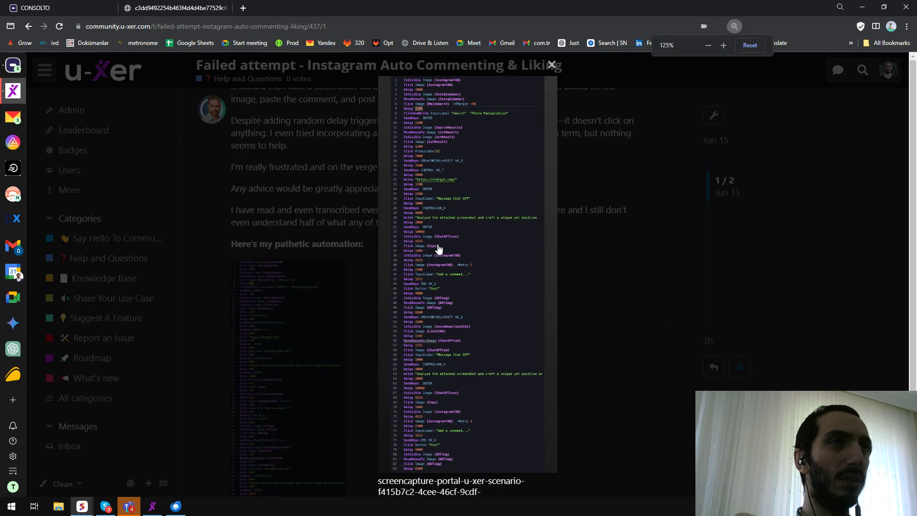
key("ctrl+minus")
key("ctrl+minus")
right_click(438, 245)
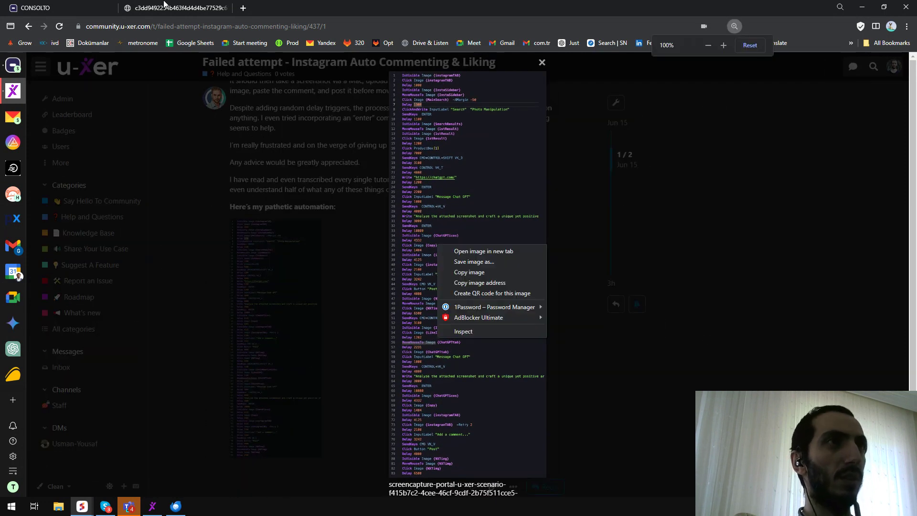
left_click(165, 4)
scroll(328, 279, "up", 6)
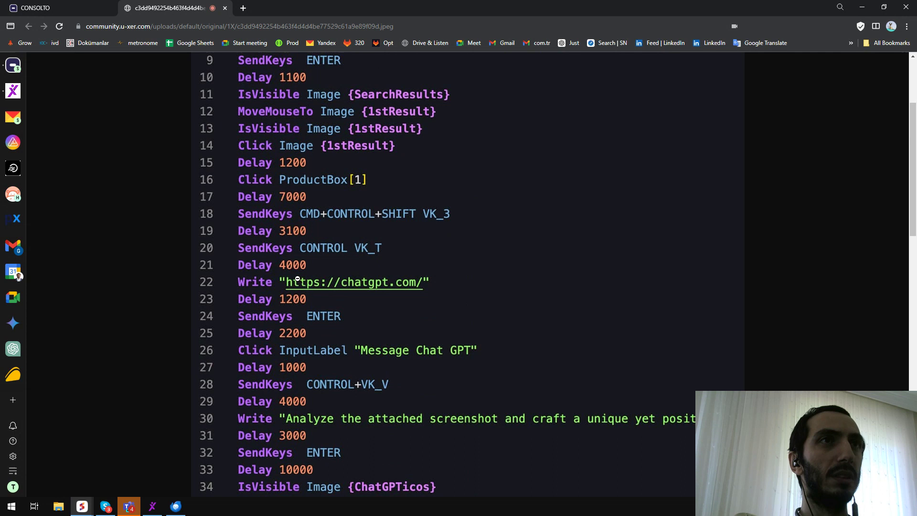
scroll(298, 278, "up", 1)
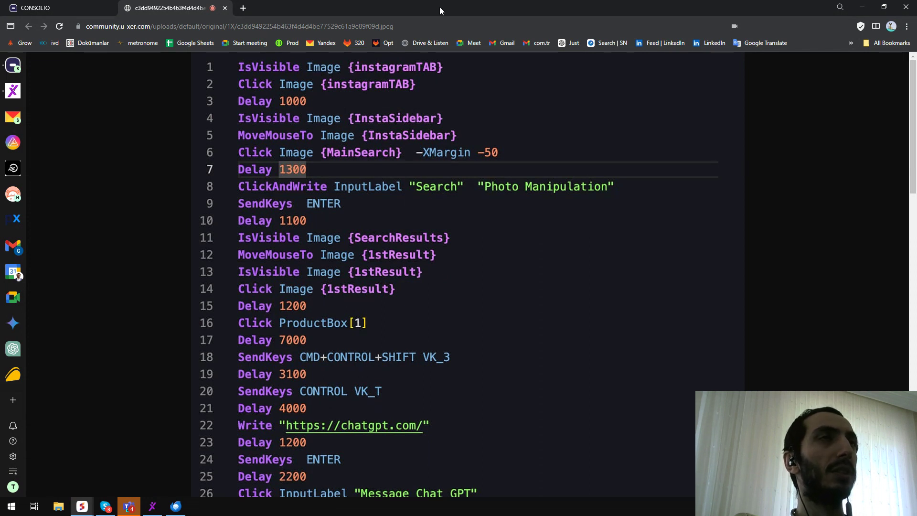
Review the script image side by side with the scenario editor and Instagram, then restore the browser window.
left_click_drag(443, 7, 397, 129)
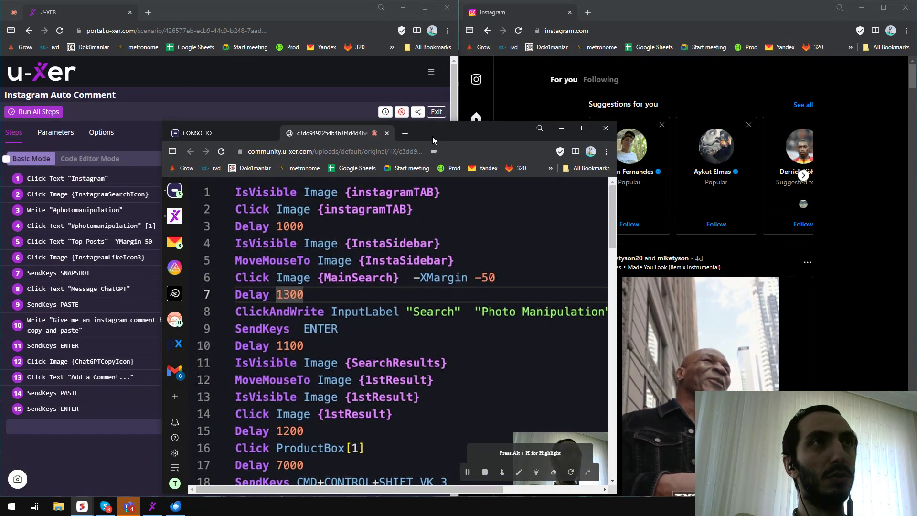
left_click_drag(461, 135, 475, 113)
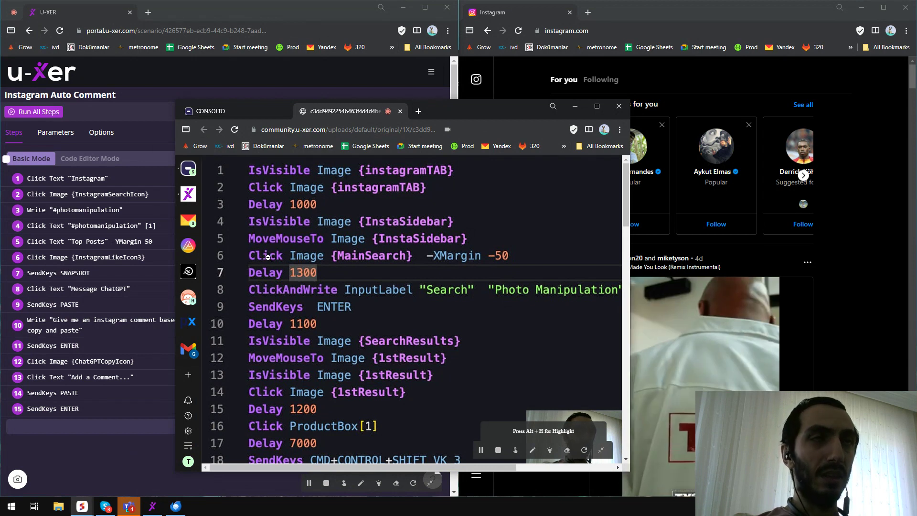
scroll(272, 218, "down", 1)
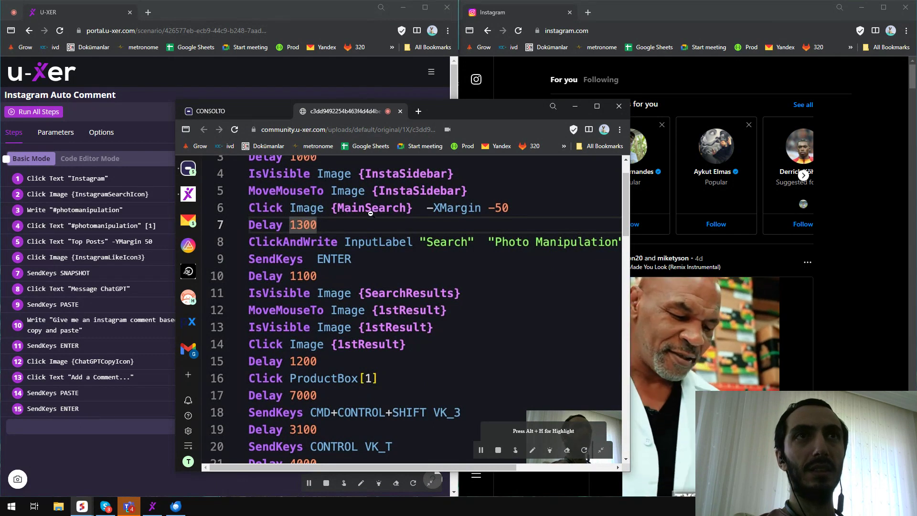
scroll(335, 227, "down", 1)
scroll(277, 229, "up", 1)
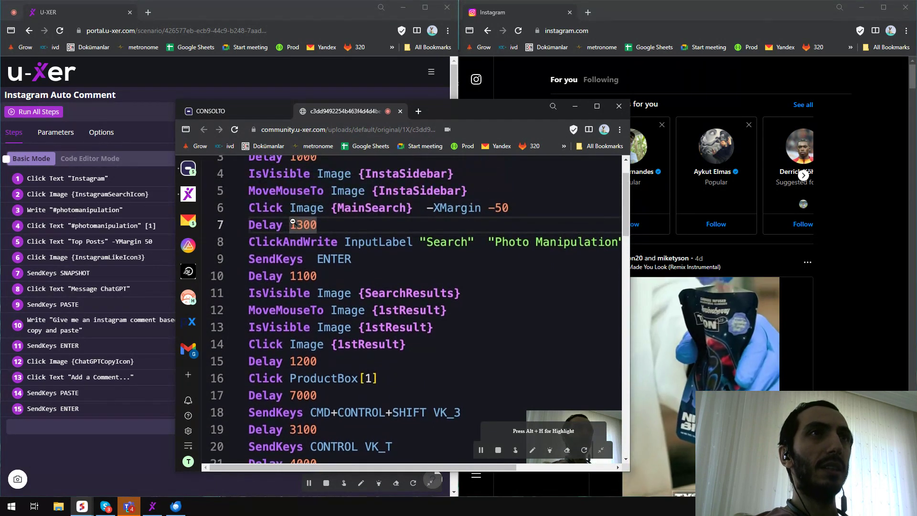
left_click(89, 510)
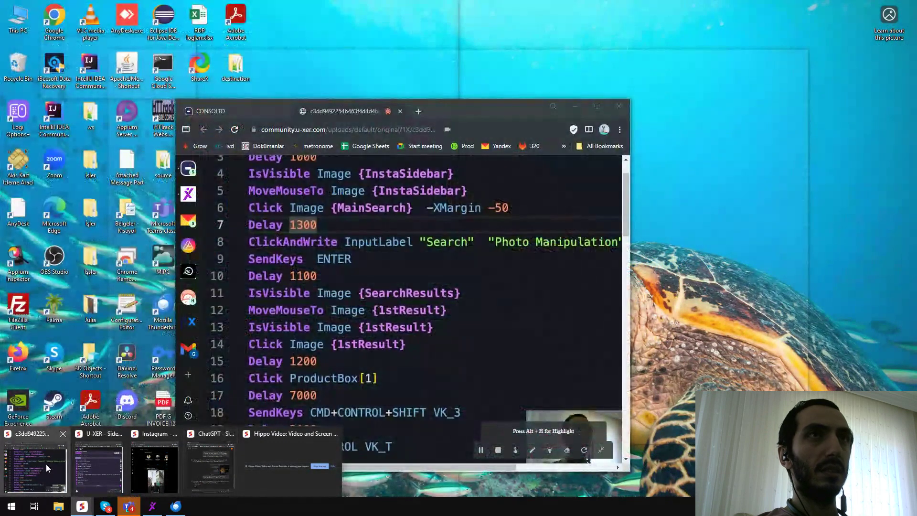
left_click(46, 464)
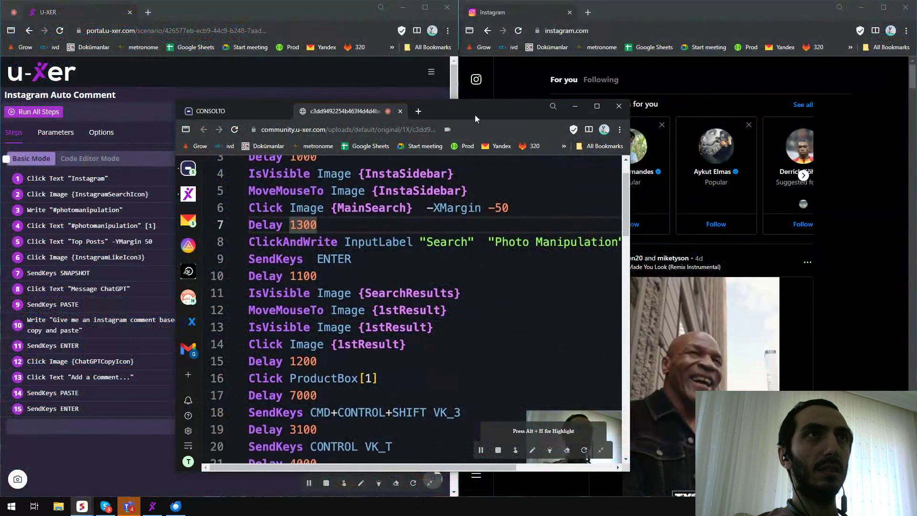
double_click(475, 115)
Return to the forum post and reread the paragraph describing where the process gets stuck.
left_click(13, 90)
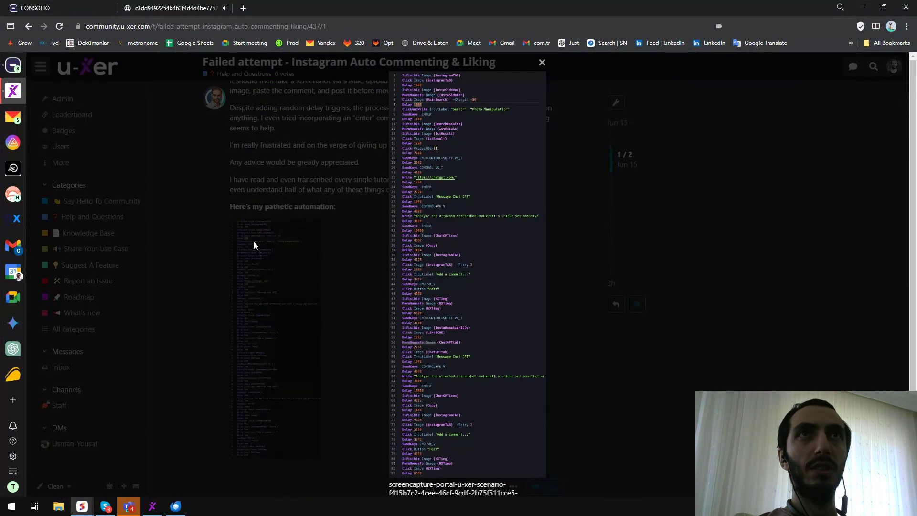
left_click(297, 242)
scroll(231, 218, "up", 3)
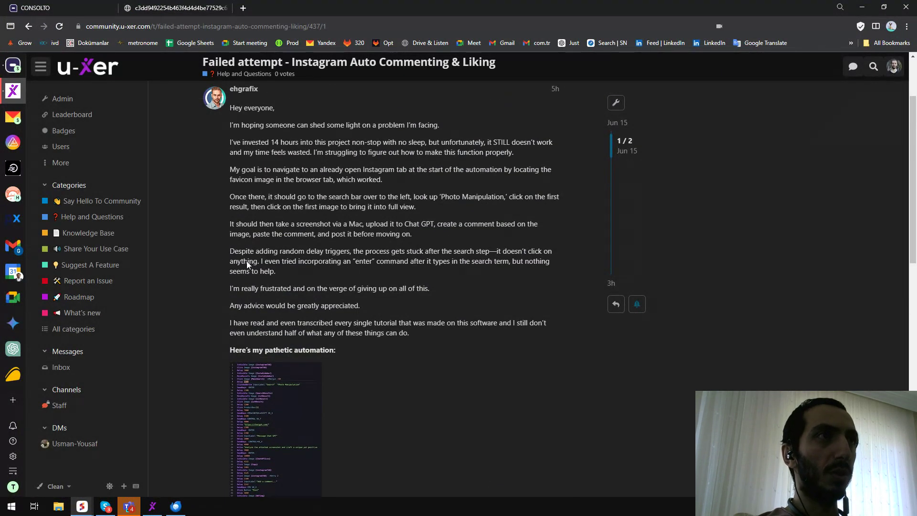
left_click_drag(545, 255, 536, 253)
left_click_drag(251, 262, 314, 263)
left_click(337, 264)
double_click(359, 262)
left_click_drag(238, 252, 424, 252)
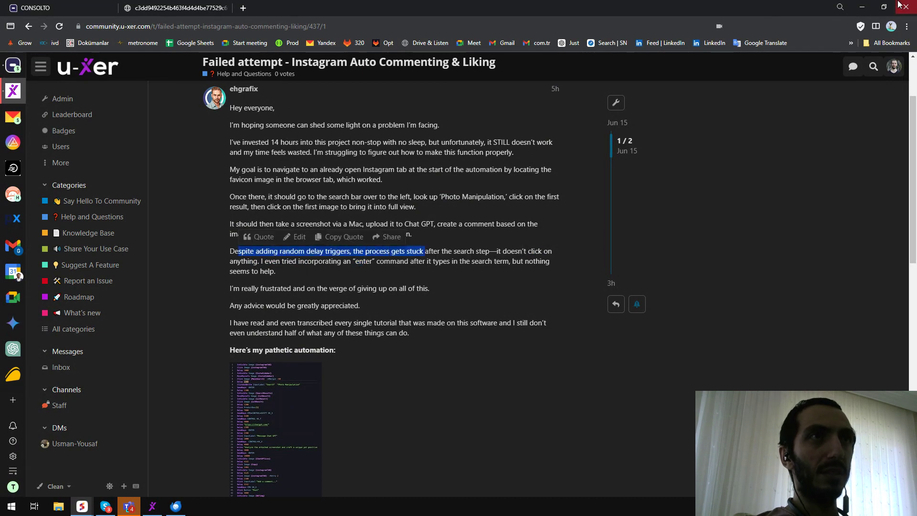
Minimize the forum window and search Instagram for photo manipulation.
left_click(864, 7)
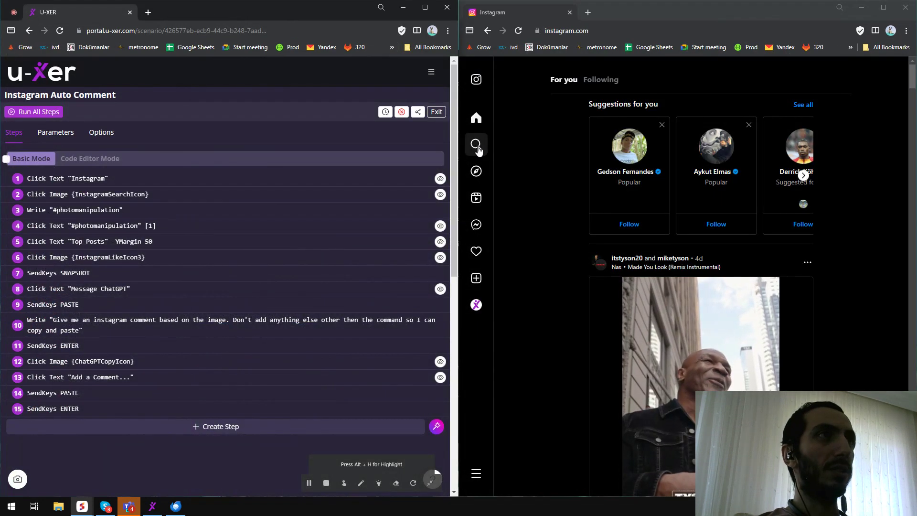
left_click(476, 145)
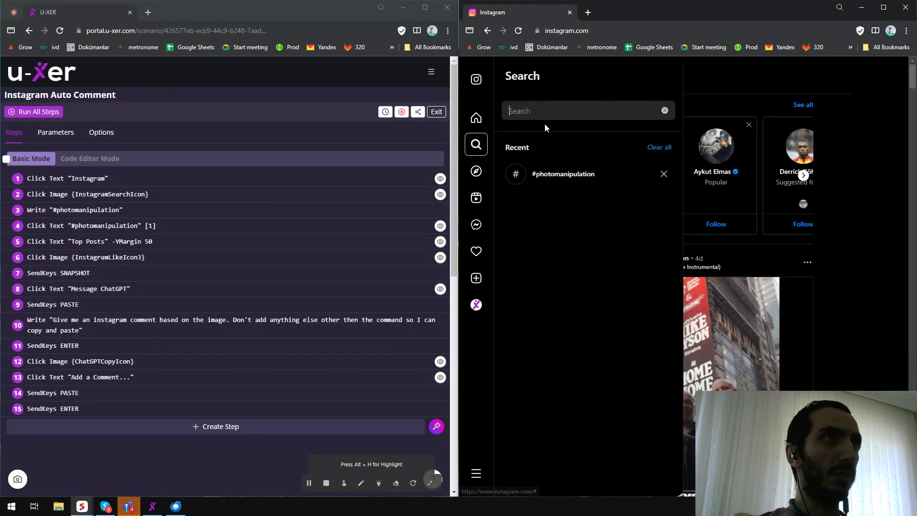
type("pht")
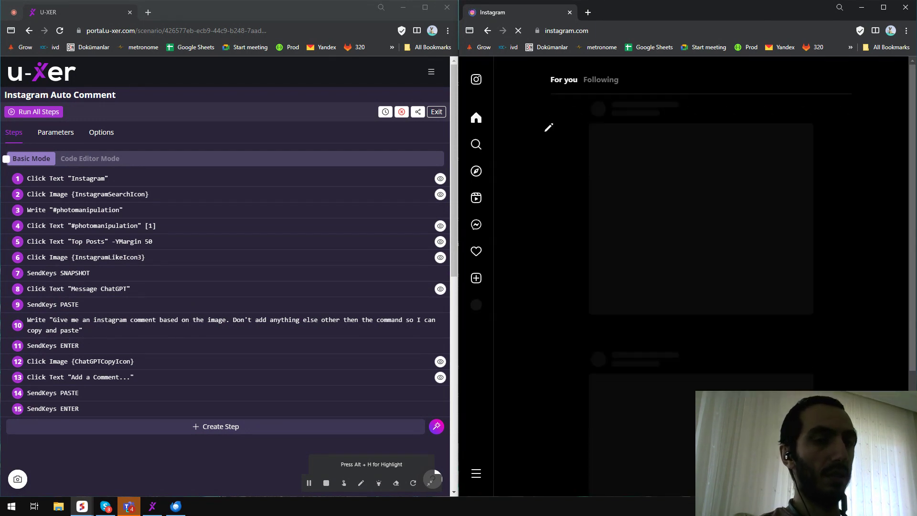
left_click(477, 144)
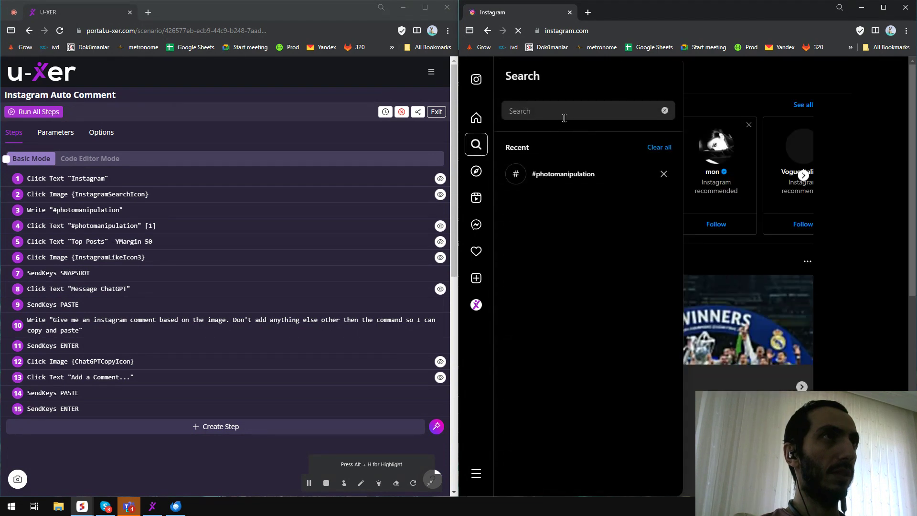
type("photo")
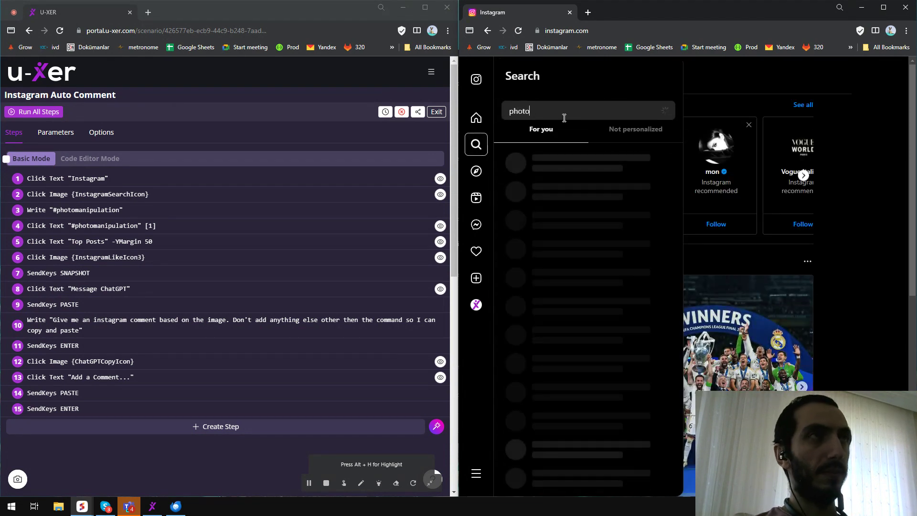
type(" mani")
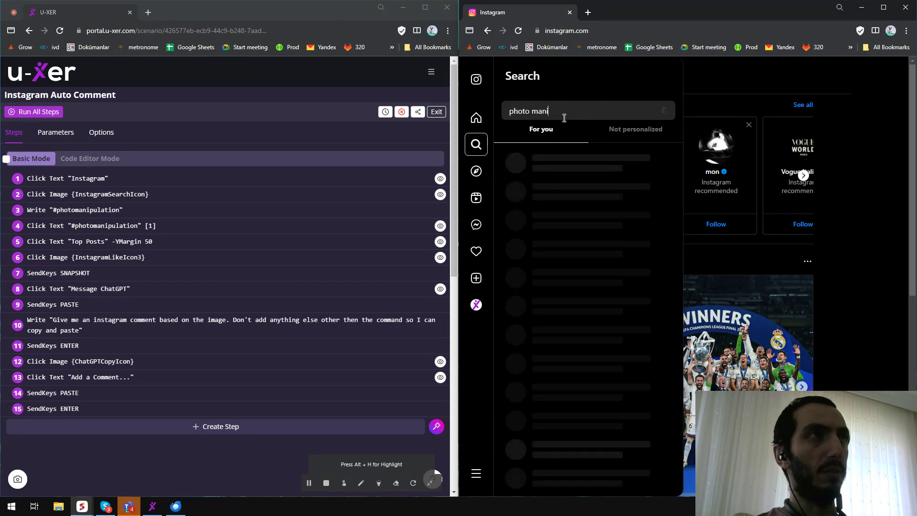
type("pulation")
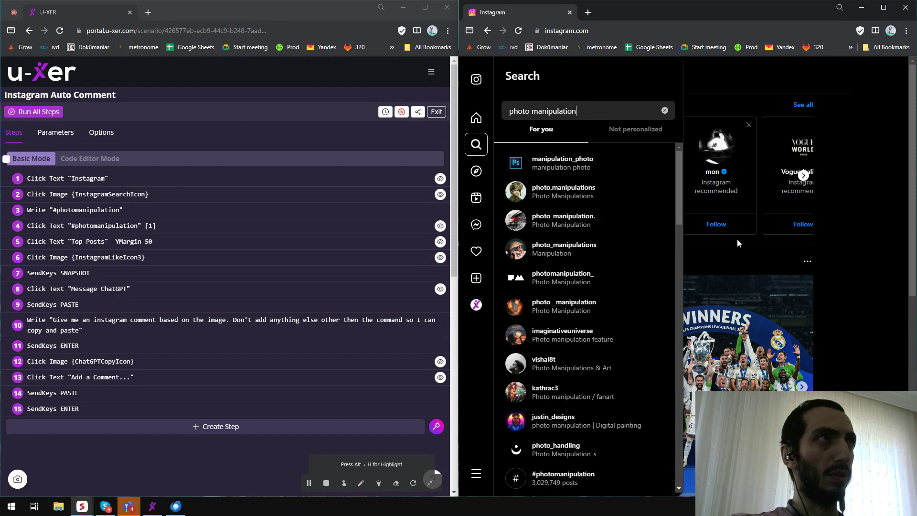
Replace the search term with #photomanipulation and open that hashtag's page.
left_click_drag(587, 111, 493, 110)
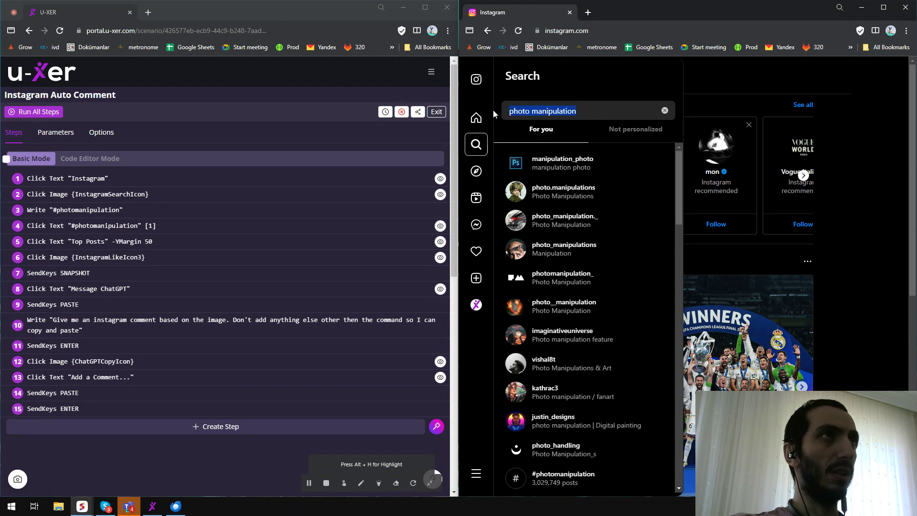
key("BackSpace")
type("#photomanulation")
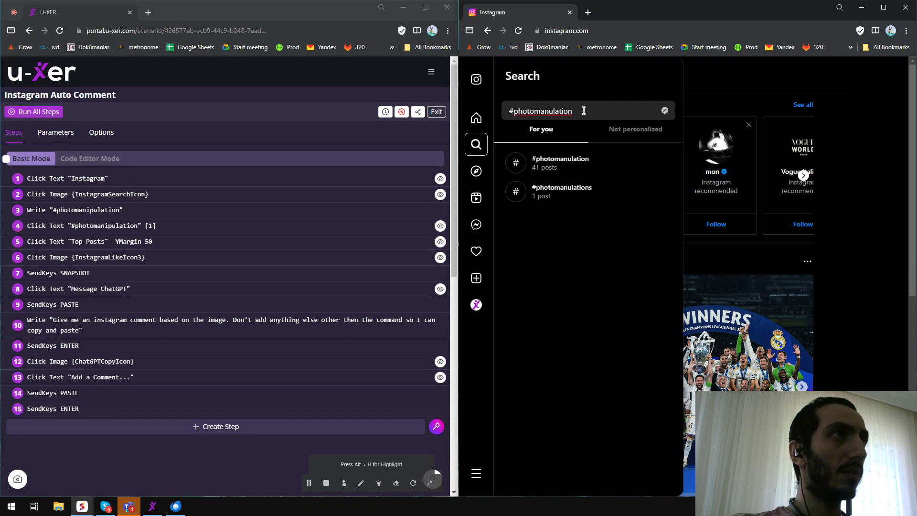
type("ipulation")
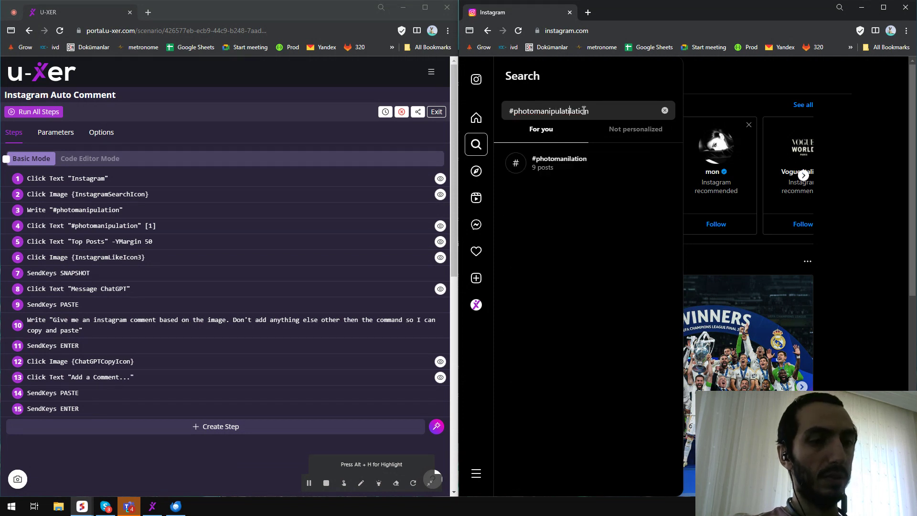
key("Delete")
key("Delete")
key("Delete")
key("Delete")
key("Delete")
key("Delete")
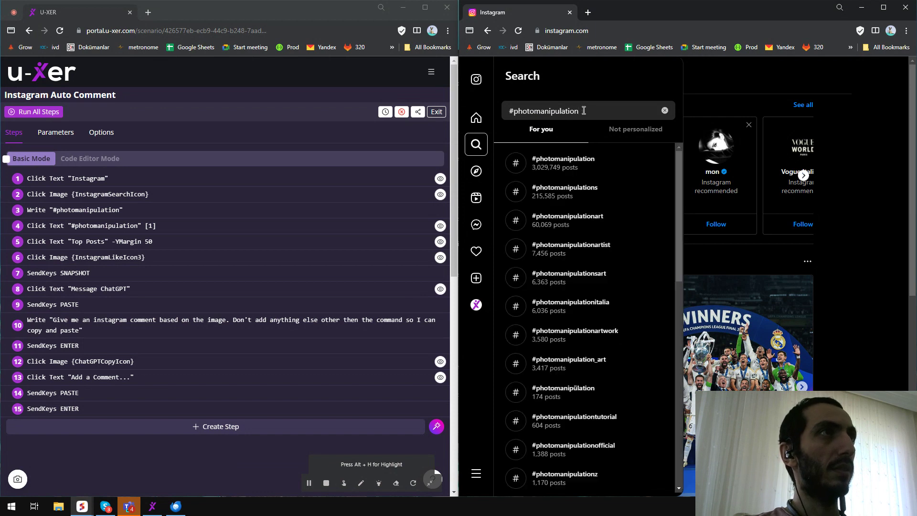
left_click_drag(586, 111, 497, 113)
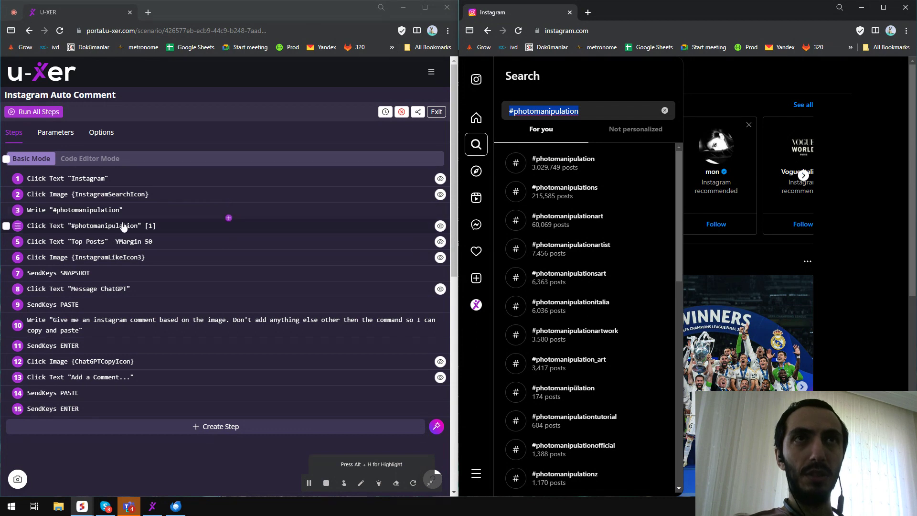
left_click(568, 165)
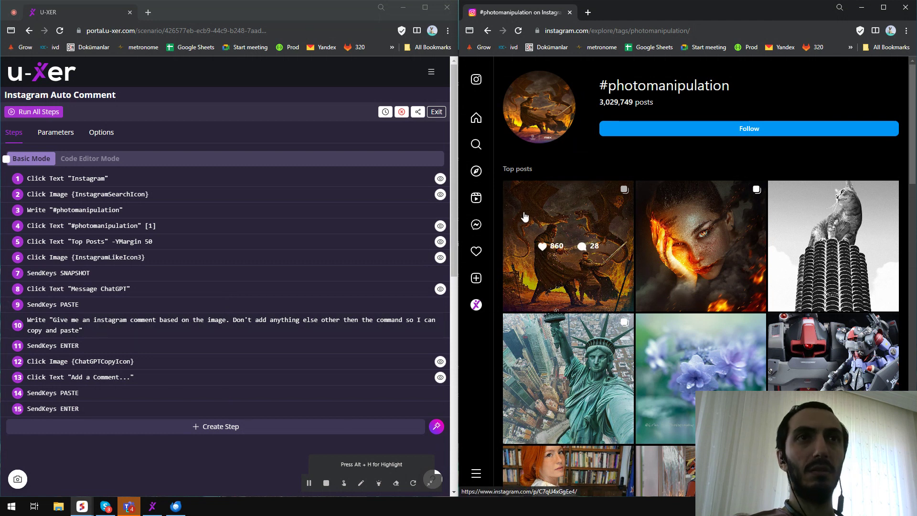
Examine the Top posts label and first post on the hashtag page.
left_click_drag(503, 169, 528, 171)
left_click(536, 172)
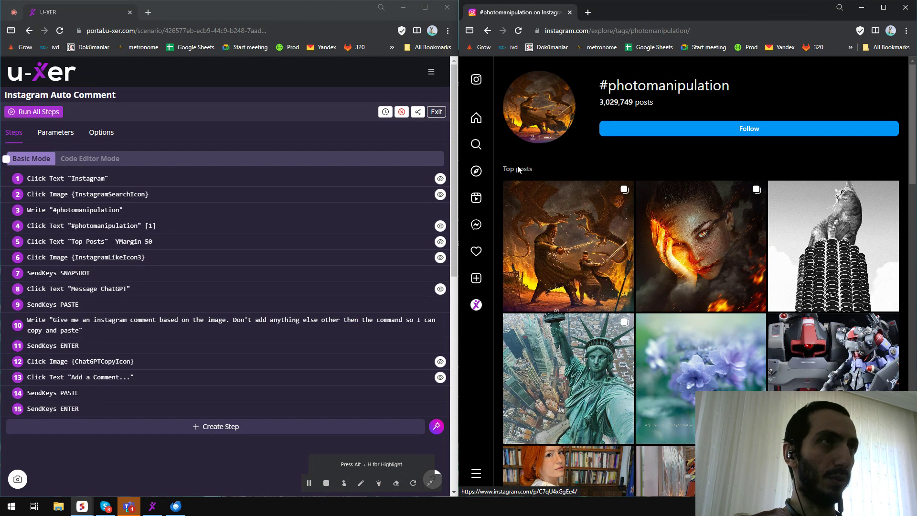
left_click_drag(503, 173, 517, 175)
left_click(528, 173)
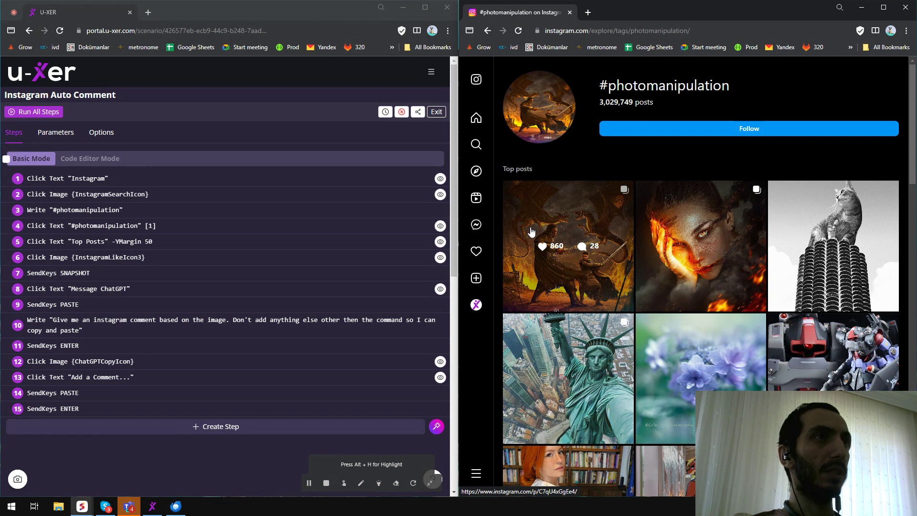
Take a 5-second delayed screenshot from the agent preview and minimize the scenario window.
left_click_drag(229, 13, 288, 48)
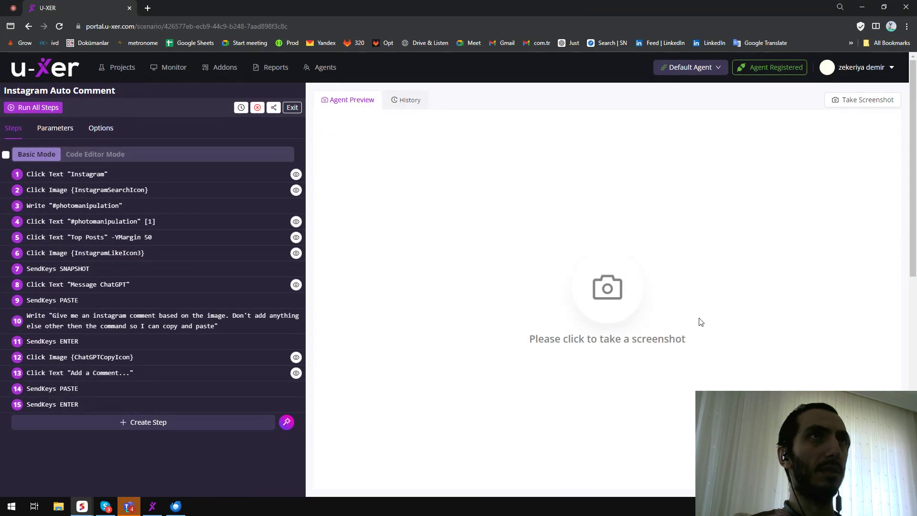
left_click(608, 289)
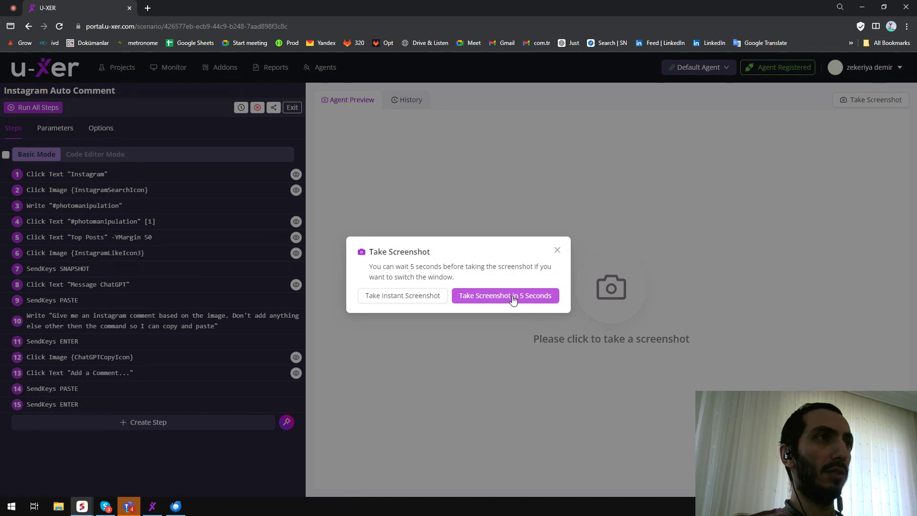
left_click(513, 296)
left_click(862, 7)
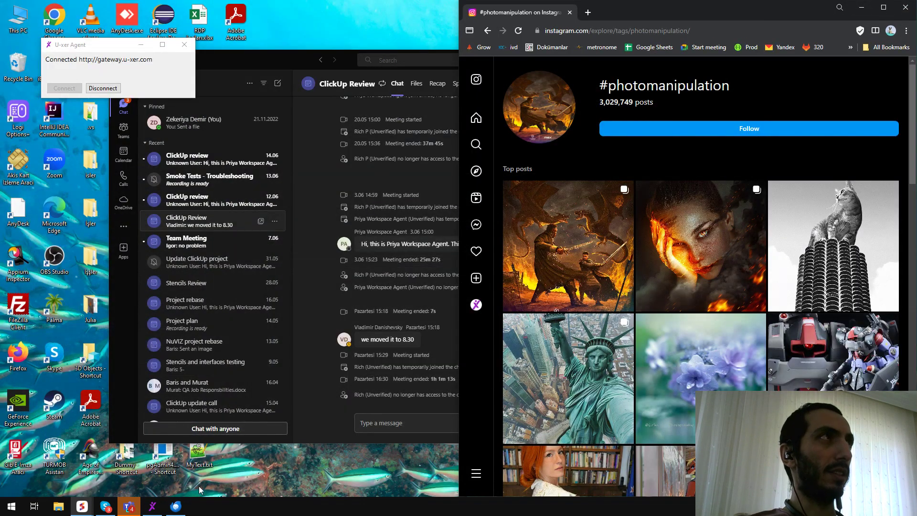
mouse_move(82, 505)
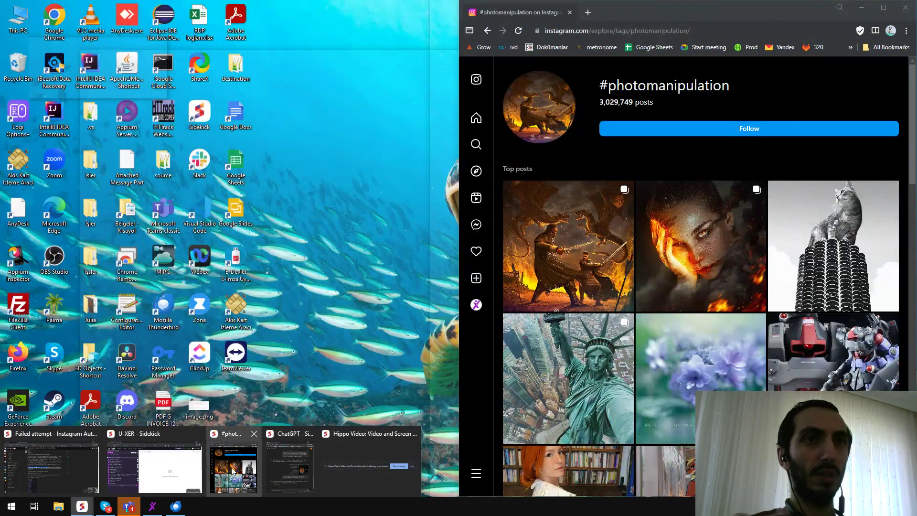
Bring the ChatGPT and Instagram windows forward, then return to the U-XER scenario window.
left_click(293, 467)
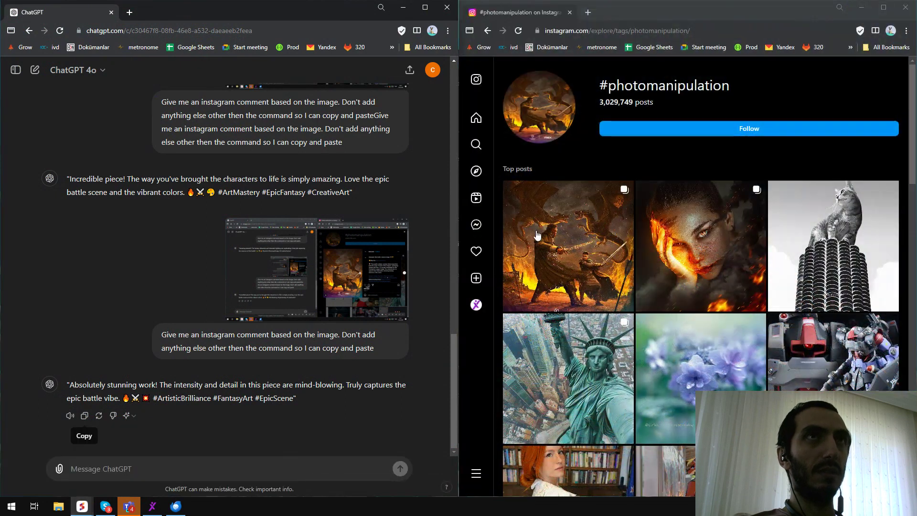
left_click(82, 513)
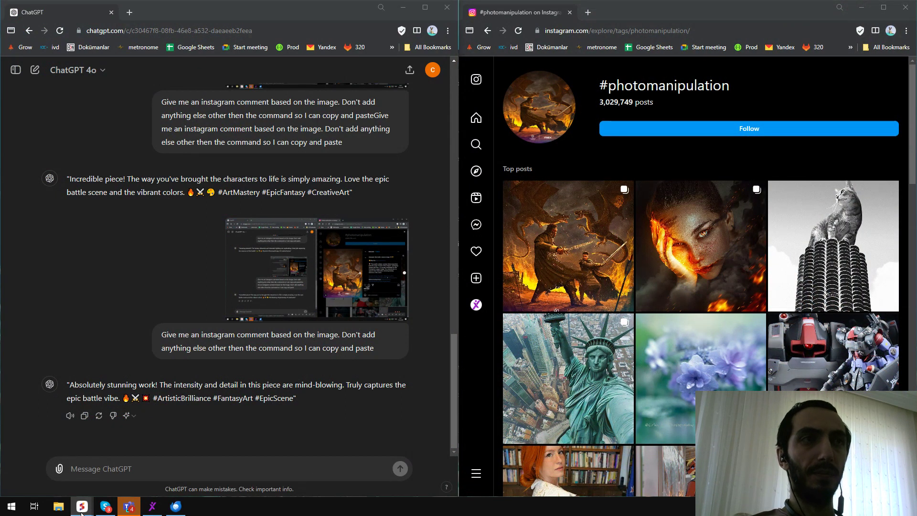
left_click(146, 478)
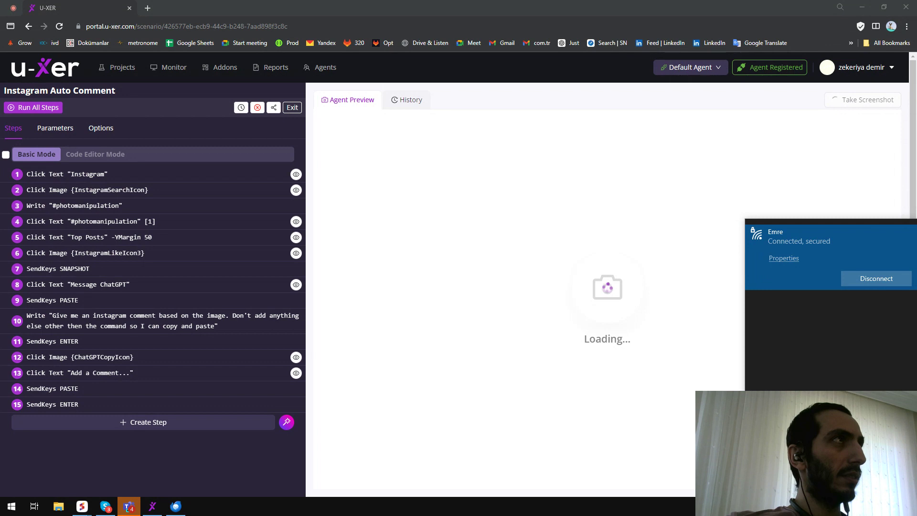
Connect the computer to the AndroidAP Wi-Fi network.
left_click(787, 332)
left_click(794, 268)
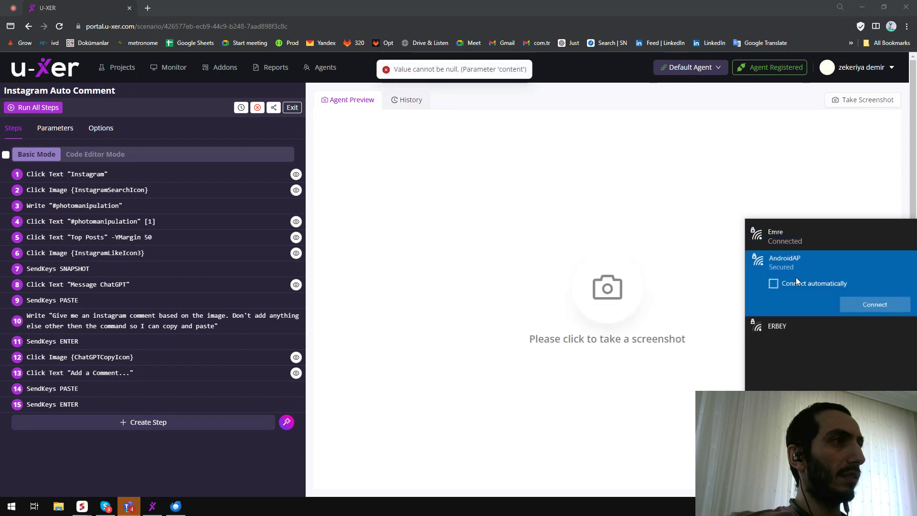
left_click(855, 304)
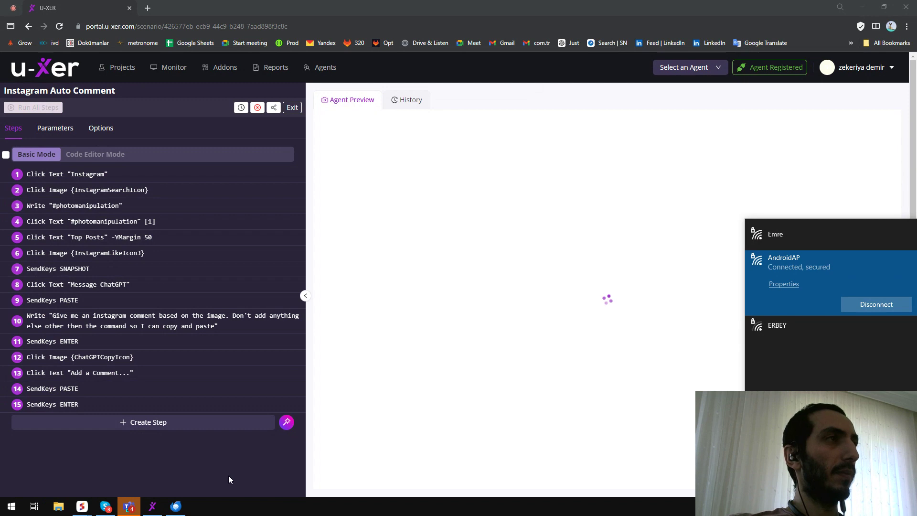
Take a 5-second delayed screenshot of the ChatGPT and Instagram windows and return to the scenario.
left_click(204, 471)
left_click(604, 294)
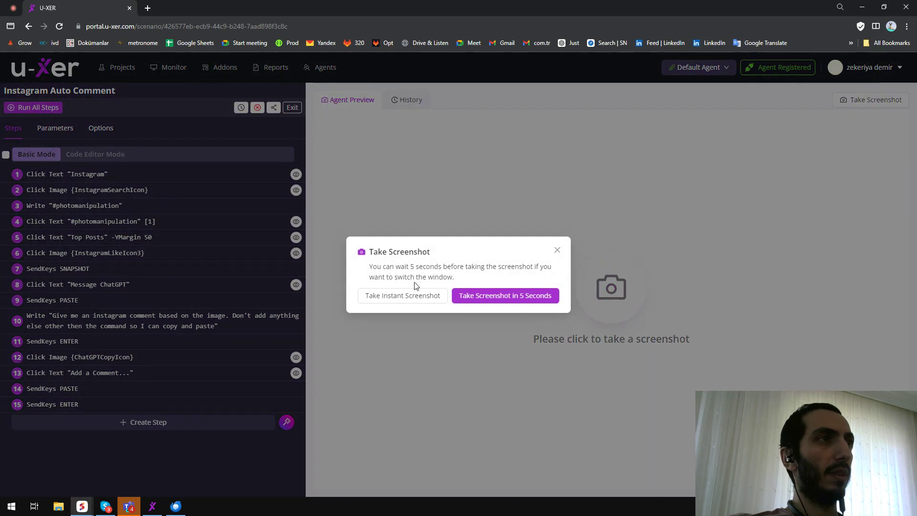
left_click(524, 296)
key("alt+Tab")
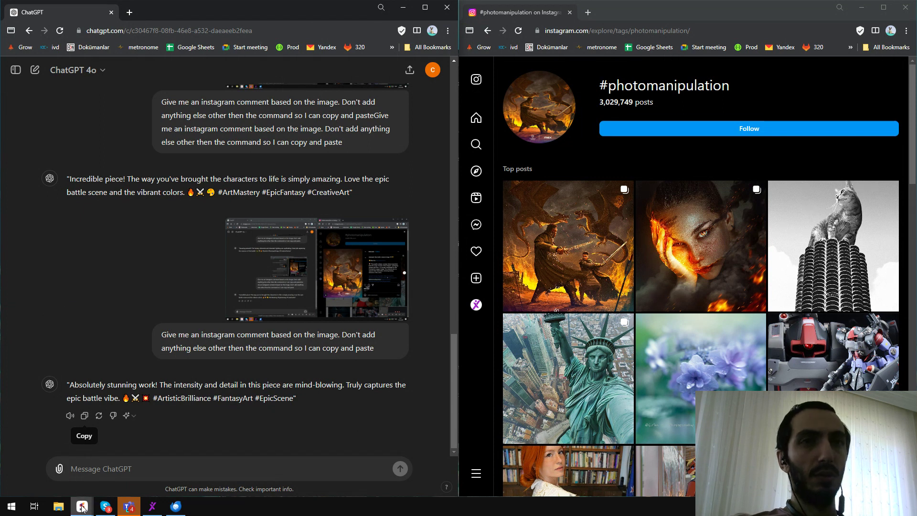
mouse_move(81, 507)
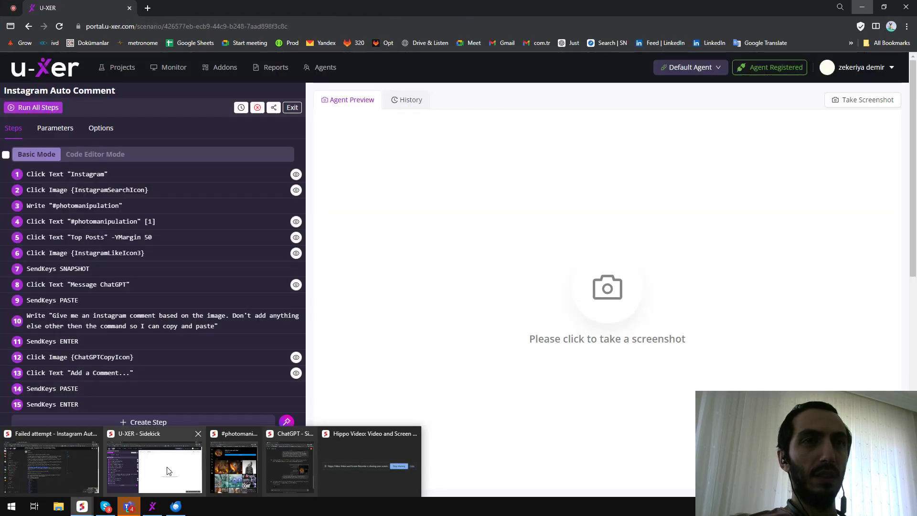
left_click(167, 471)
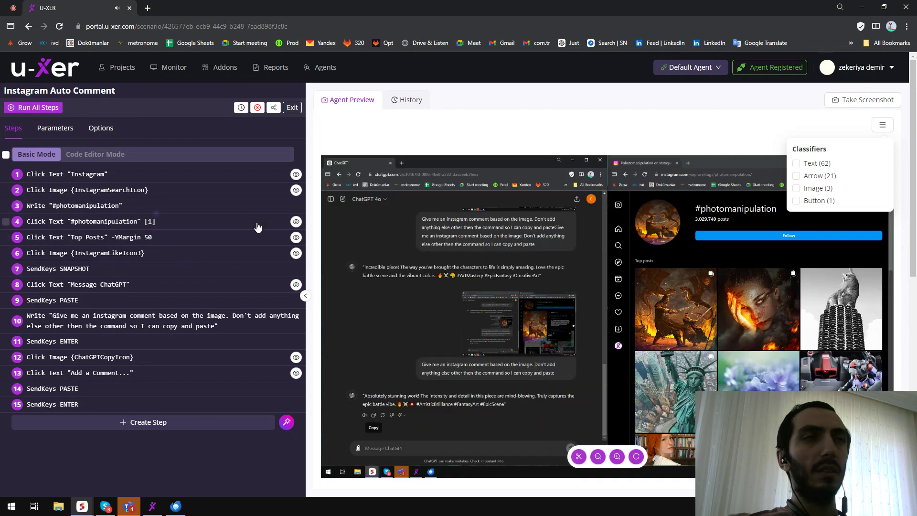
Verify the locations of the Top Posts and Instagram steps on the captured screenshot.
left_click(296, 238)
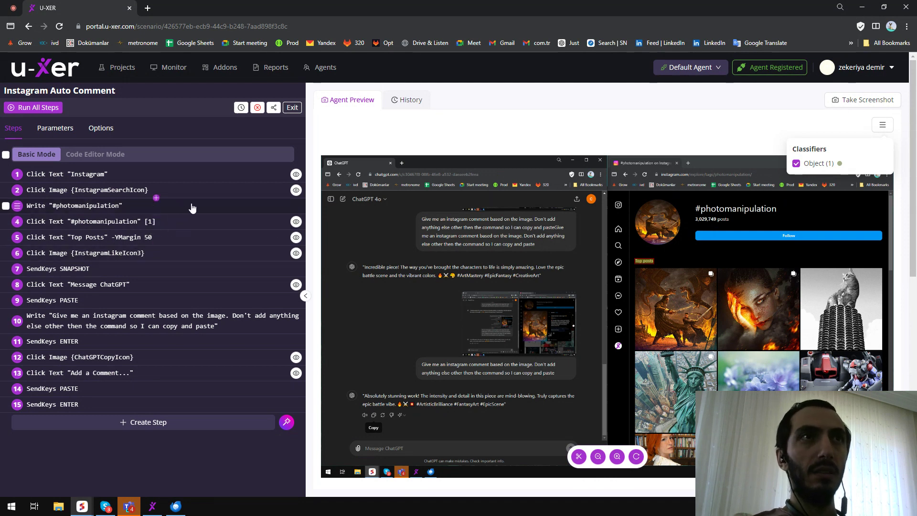
left_click(296, 175)
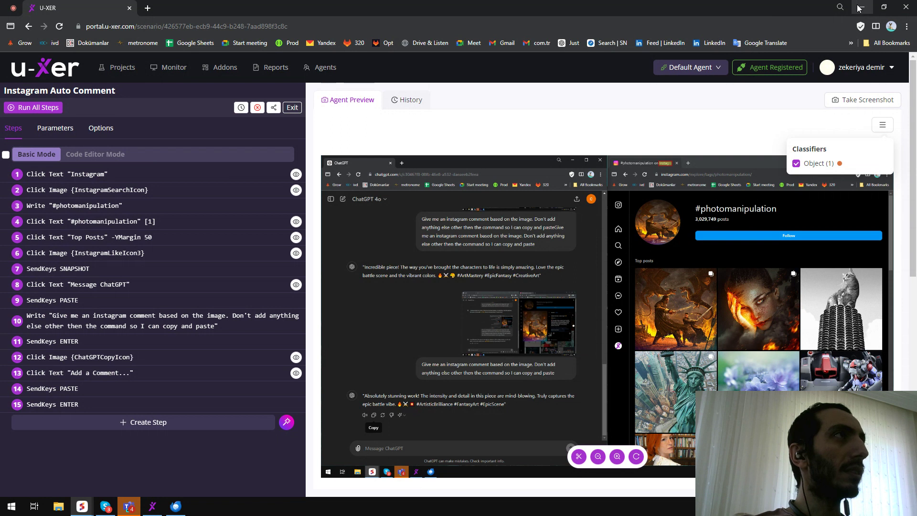
Switch to Instagram, open its search panel from the home page, and minimize the browser.
left_click(83, 507)
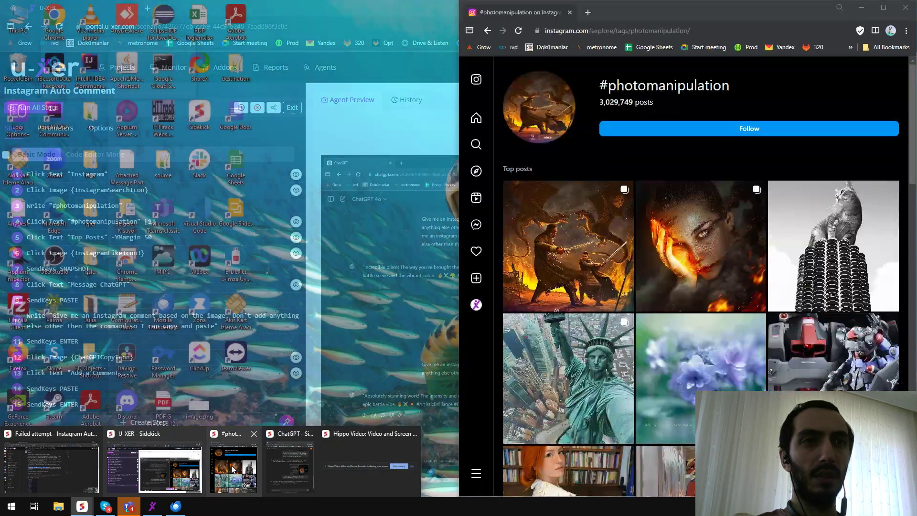
left_click(233, 466)
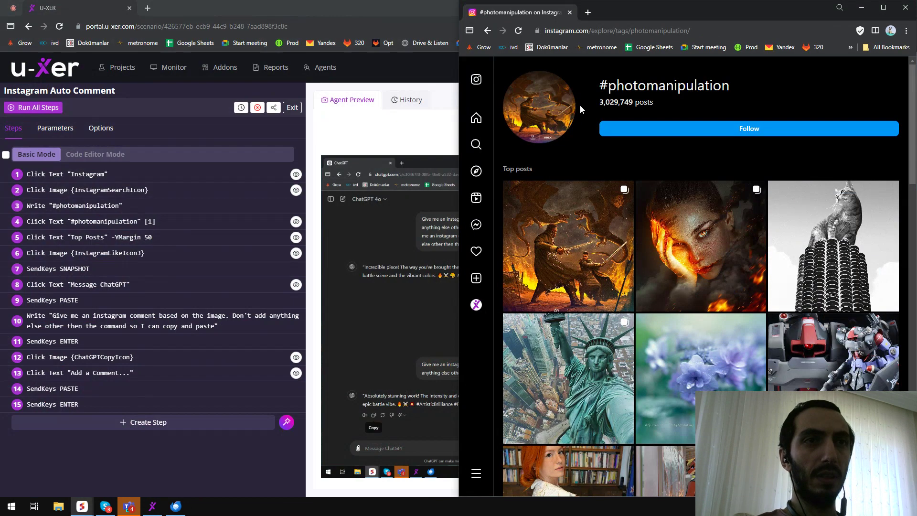
left_click(482, 84)
left_click(477, 144)
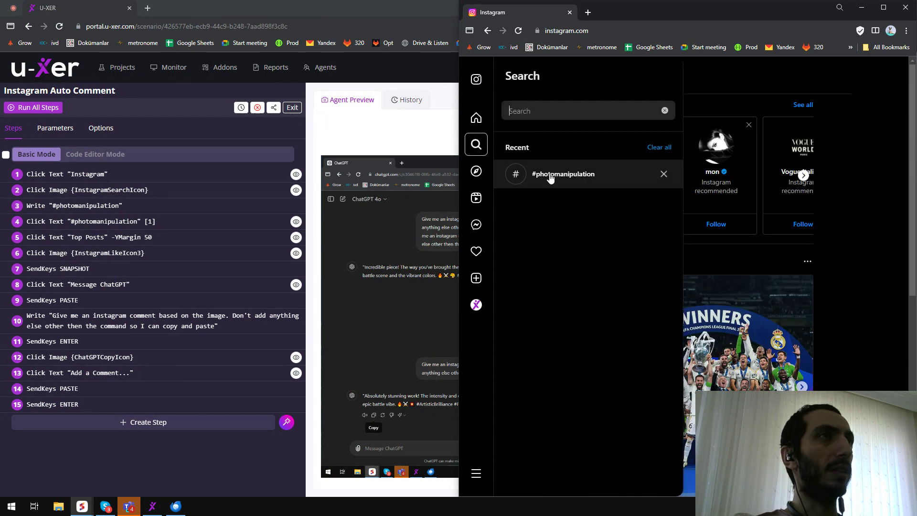
left_click(862, 8)
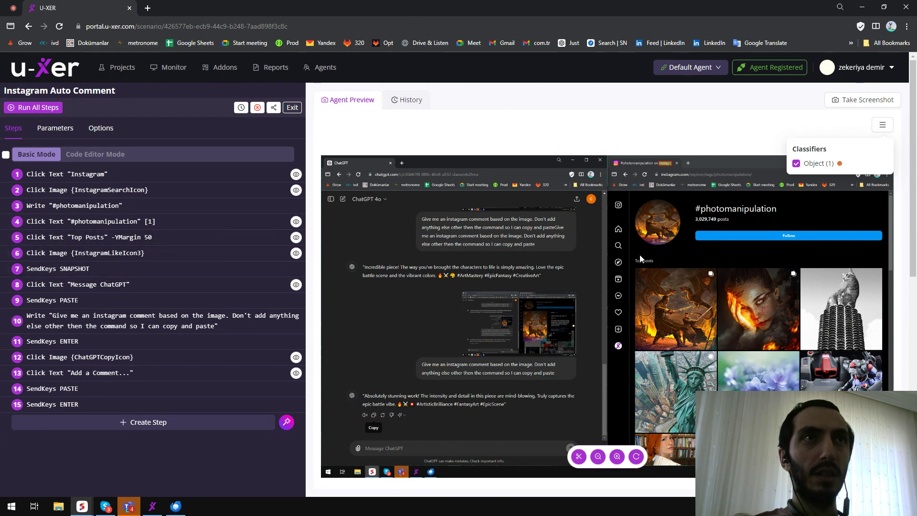
Reopen the #photomanipulation hashtag from recent searches and open its first top post.
mouse_move(81, 509)
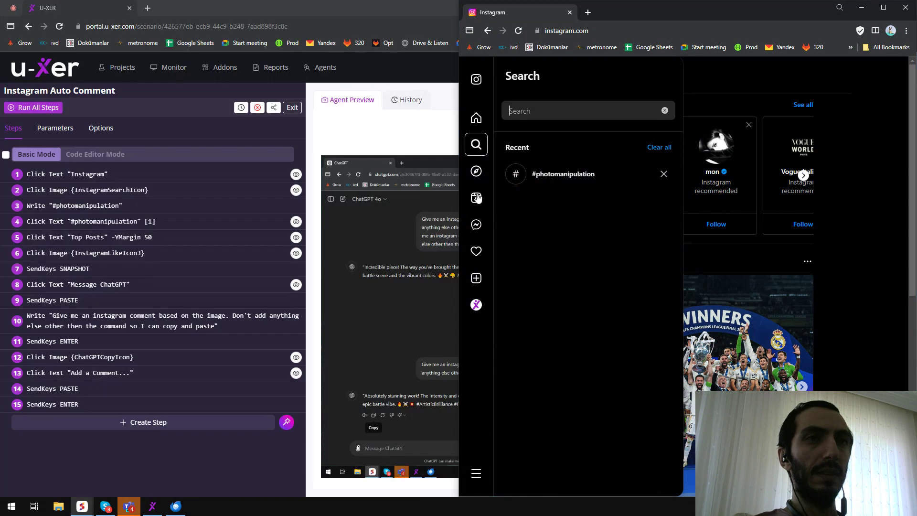
left_click(598, 174)
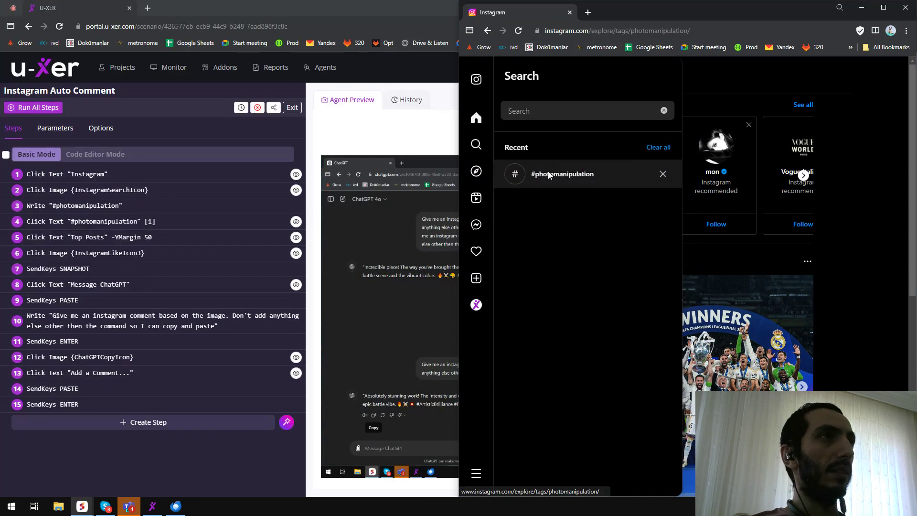
left_click(568, 226)
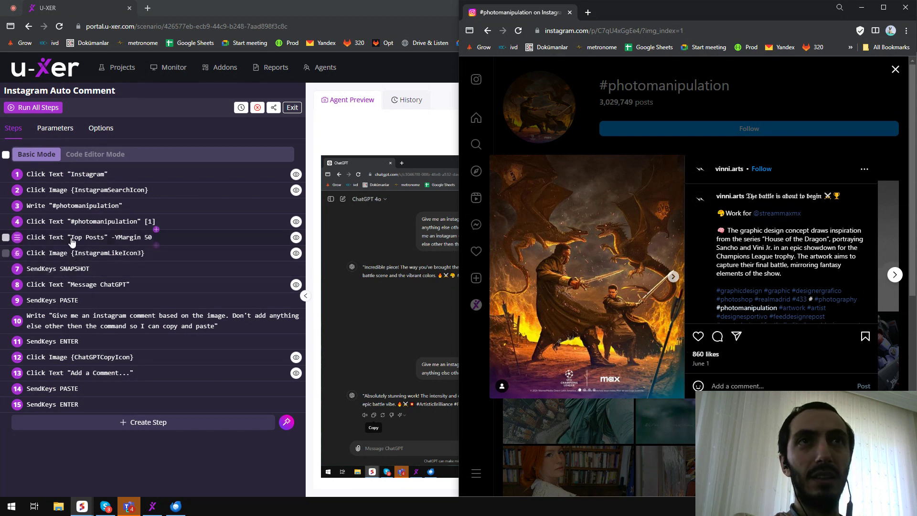
Open step 6's settings, set its Index to 0, and verify its location.
left_click(75, 254)
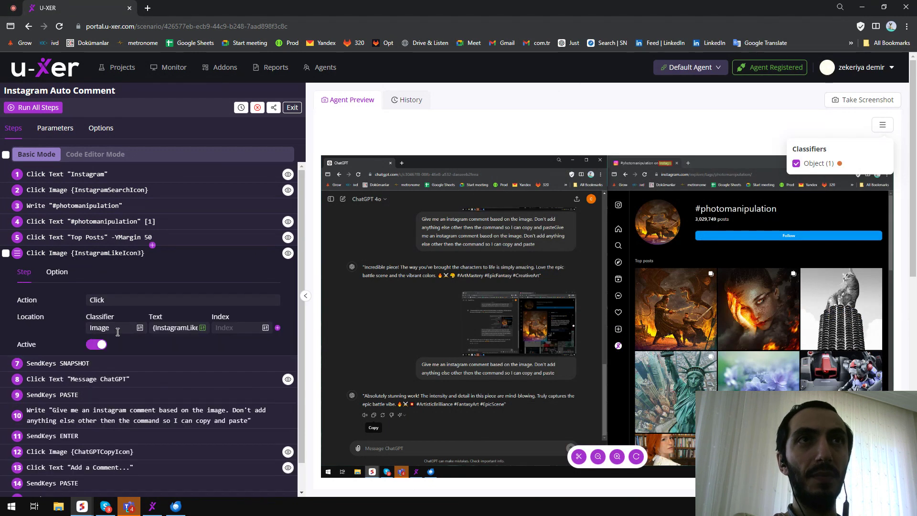
left_click(243, 327)
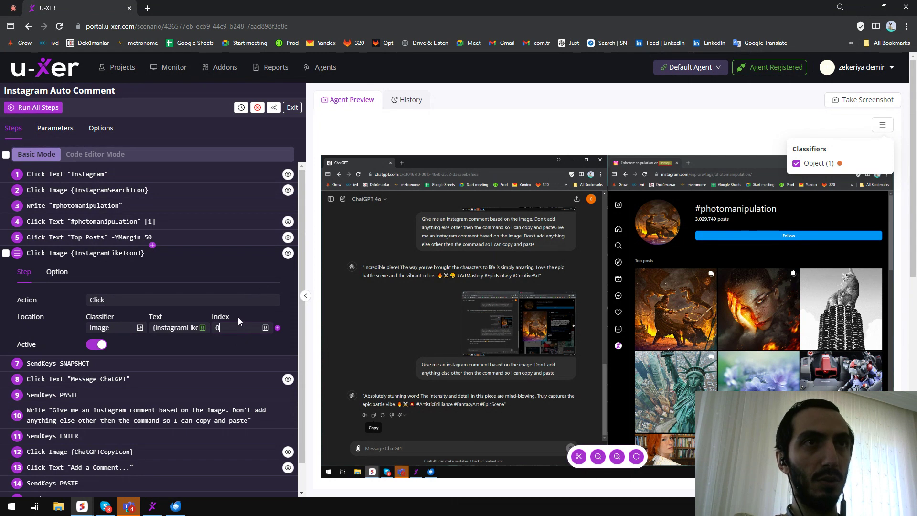
left_click(289, 254)
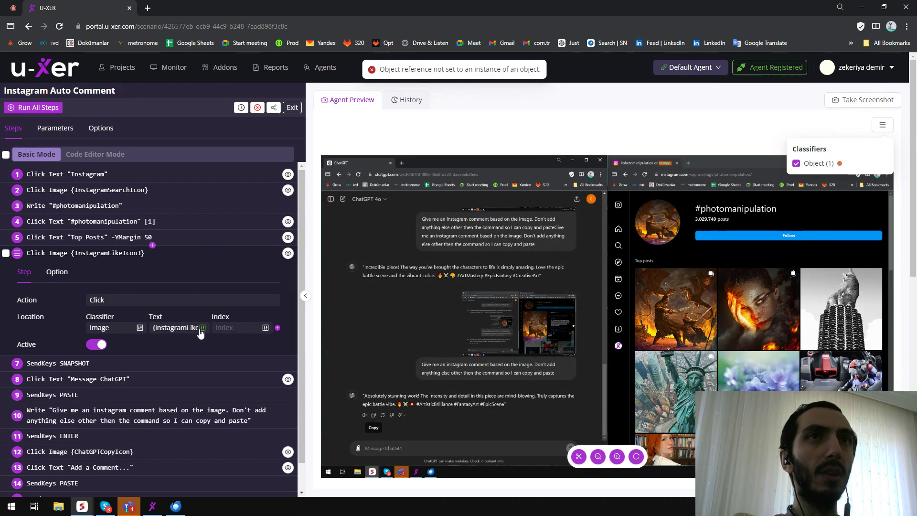
Replace step 6's image parameter with {InstagramLikeIcon}.
left_click(191, 327)
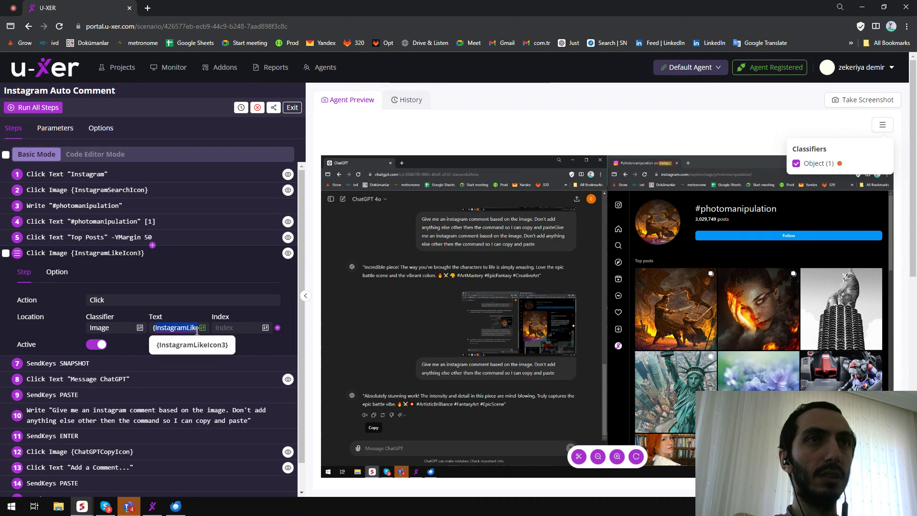
key("BackSpace")
type("{}")
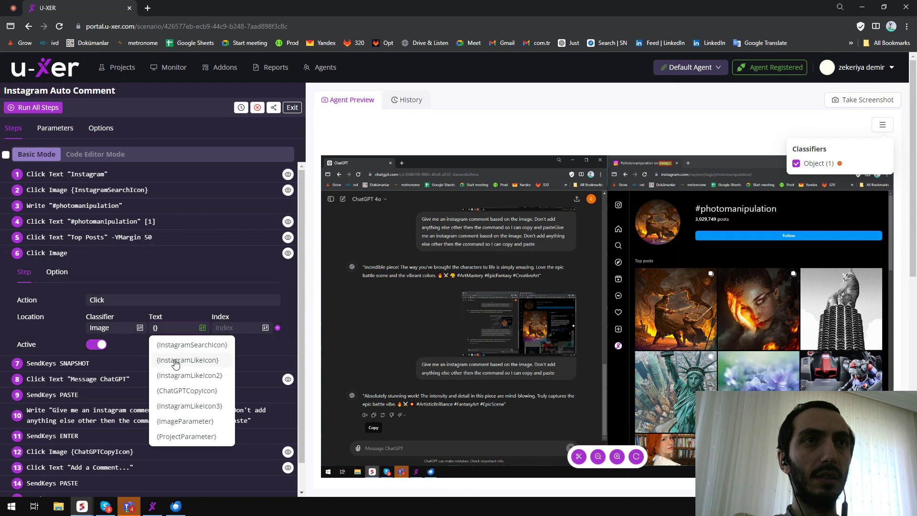
mouse_move(187, 366)
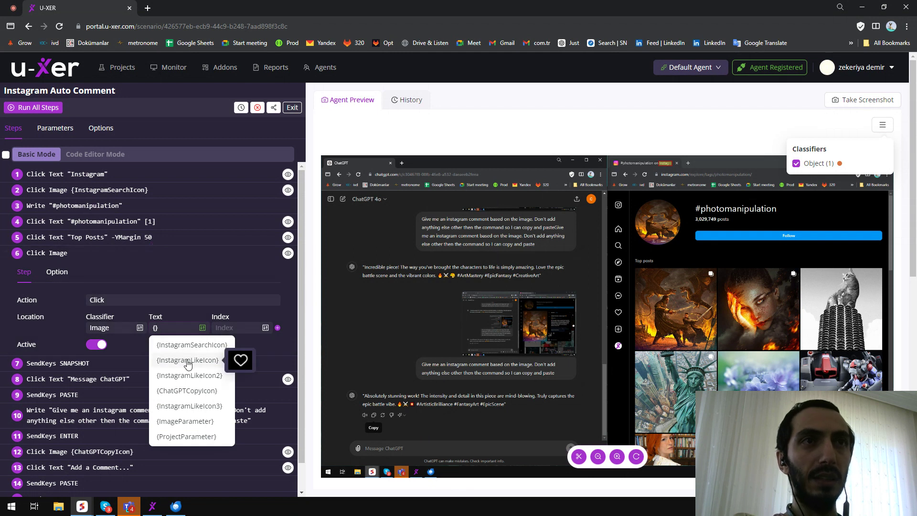
left_click(188, 362)
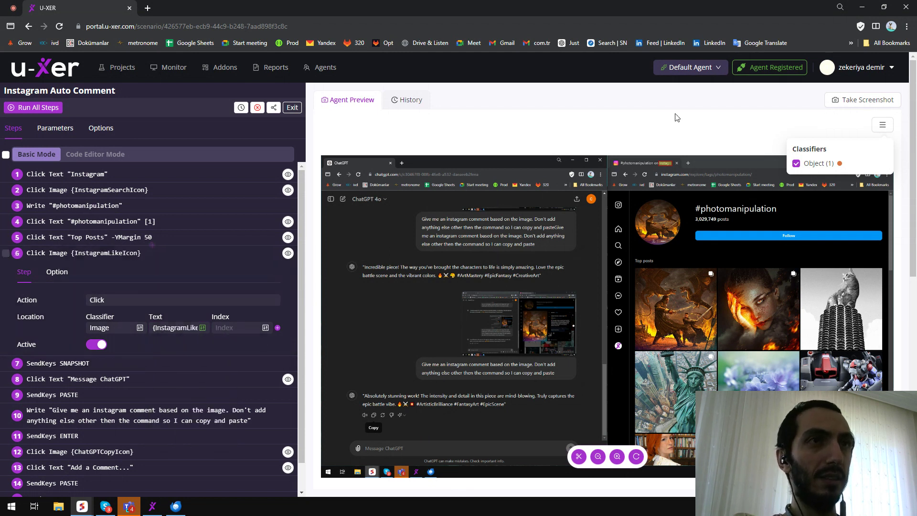
Take a 5-second delayed screenshot with the Instagram post open, then verify step 6's location.
left_click(863, 100)
left_click(525, 296)
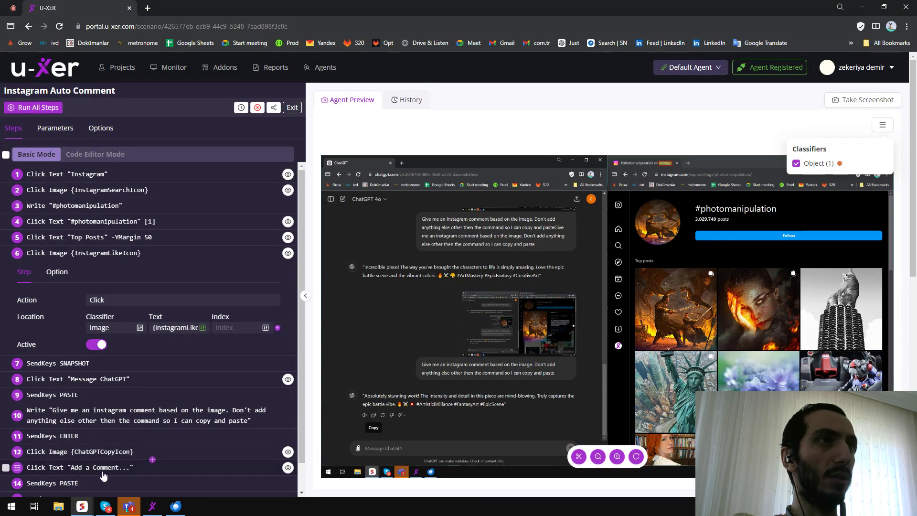
mouse_move(84, 512)
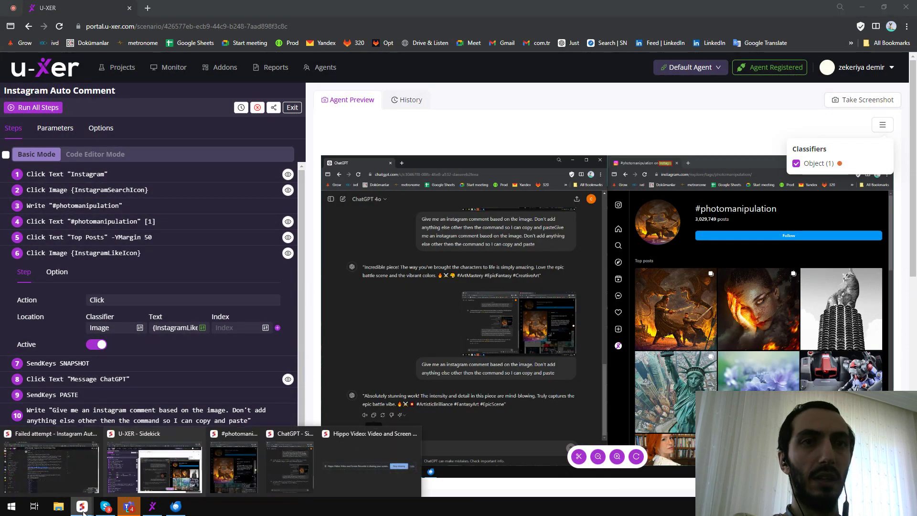
left_click(236, 473)
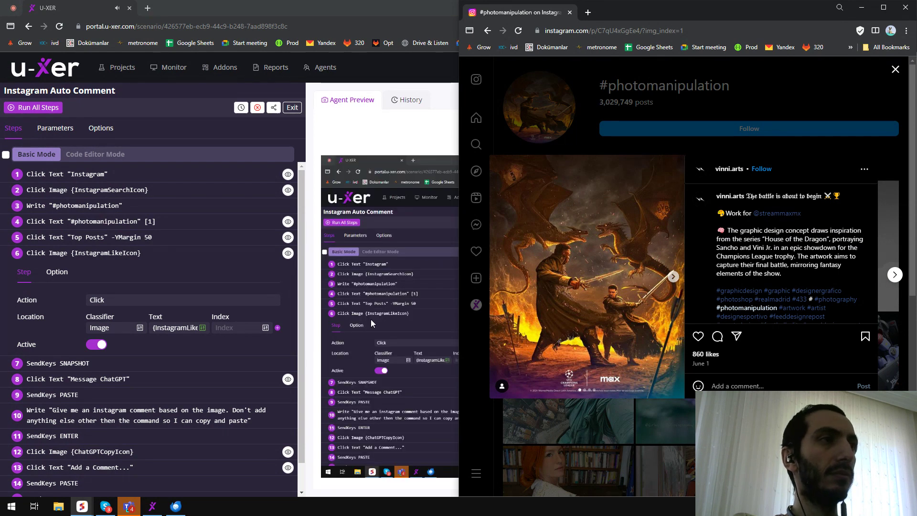
left_click(410, 148)
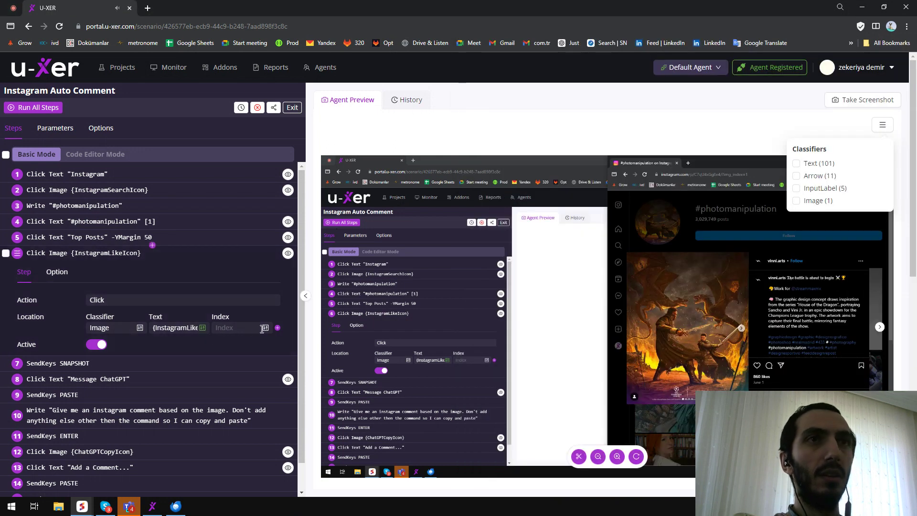
left_click(288, 254)
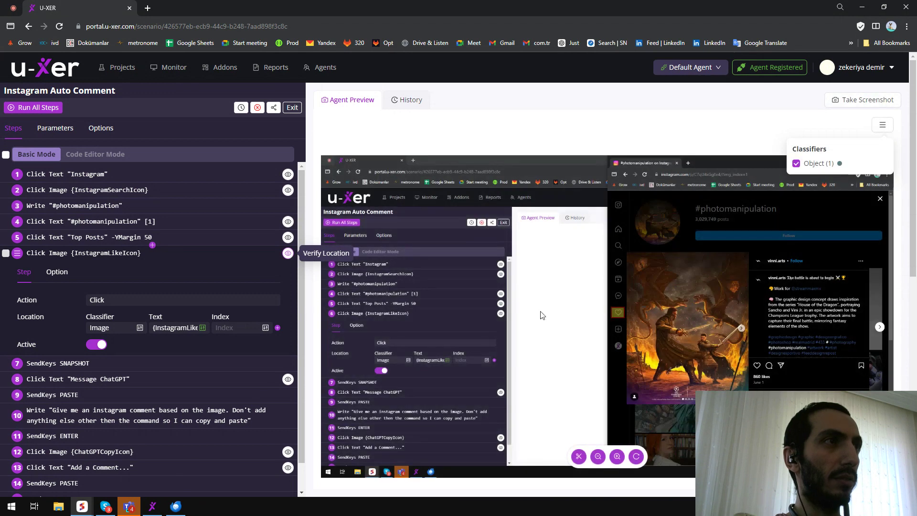
Set step 6's Index to 1 and review the available like-icon image parameters.
left_click(249, 327)
type("1")
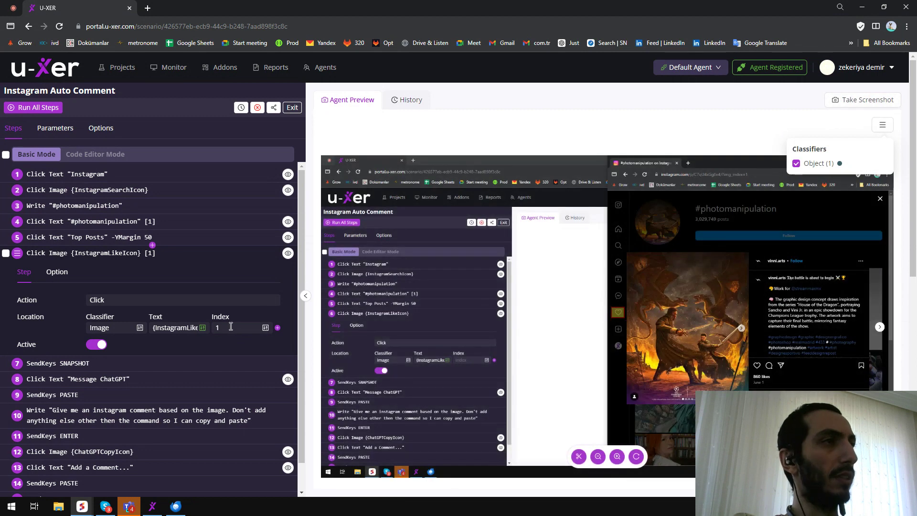
double_click(245, 325)
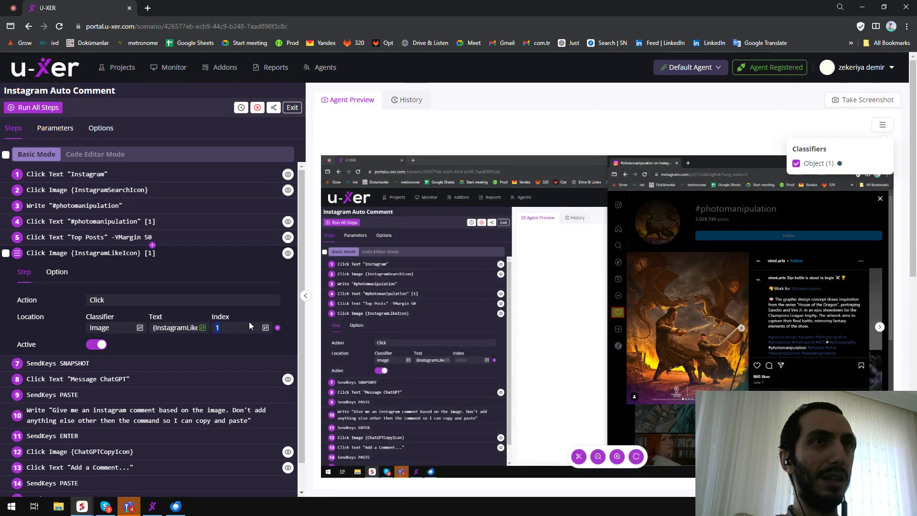
left_click(176, 329)
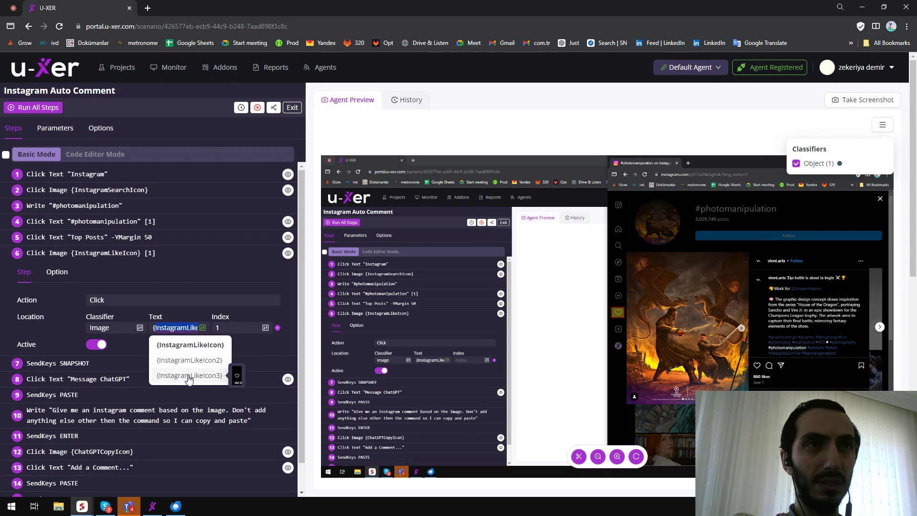
Open the scenario parameters and preview the InstagramLikeIcon3 image.
left_click(73, 128)
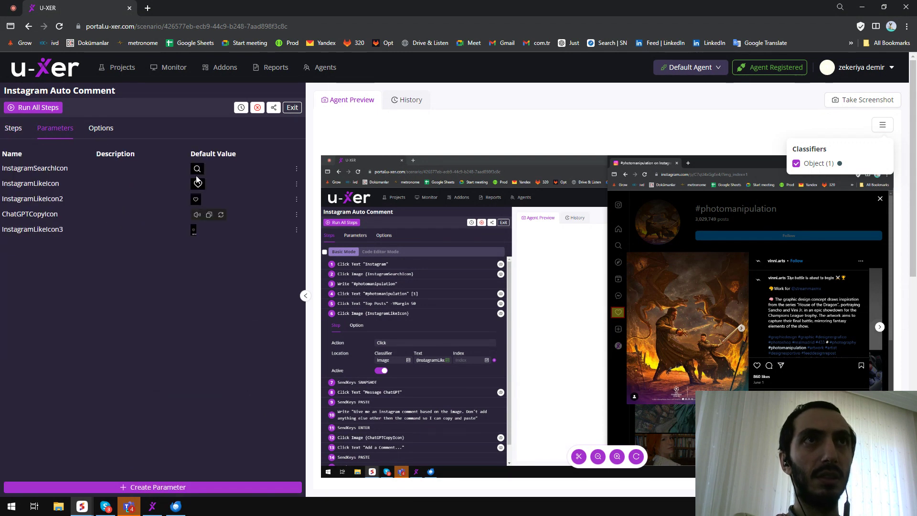
left_click(195, 233)
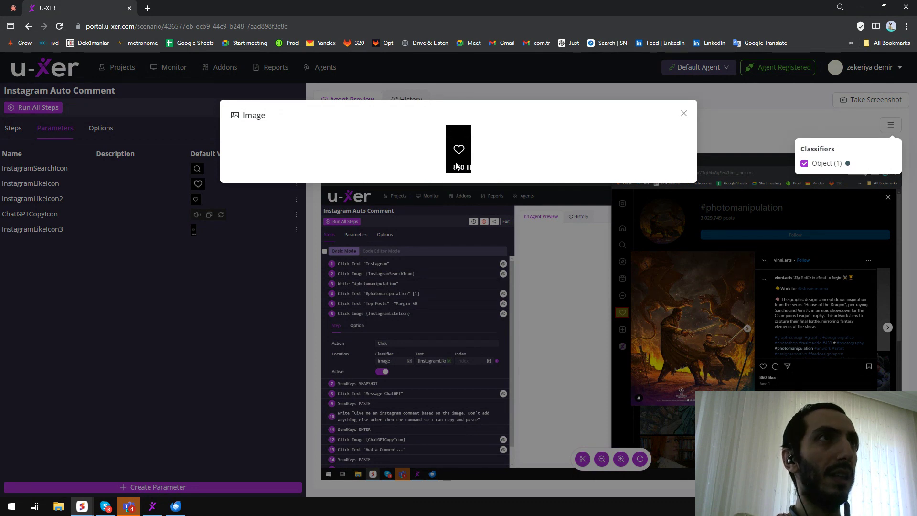
Change step 6's image parameter to {InstagramLikeIcon3} and clear its Index, then preview the match.
left_click(684, 114)
left_click(13, 127)
left_click(175, 328)
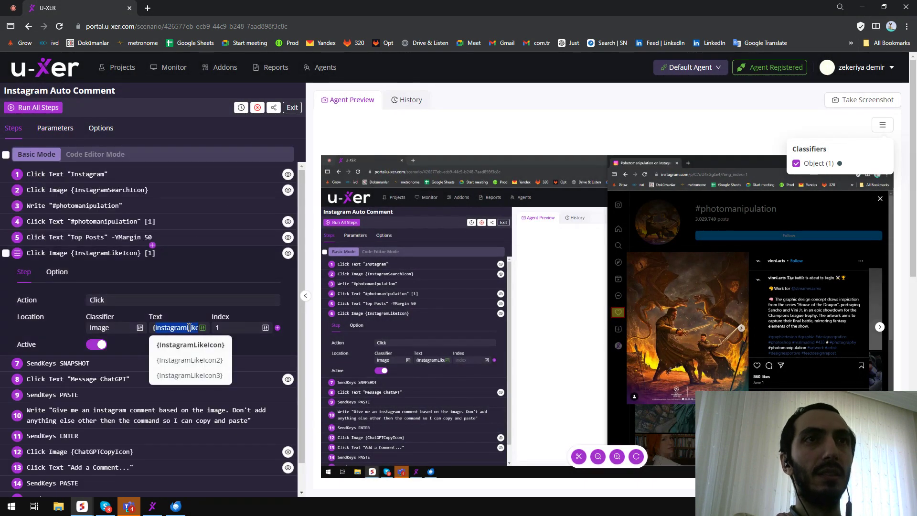
left_click(190, 374)
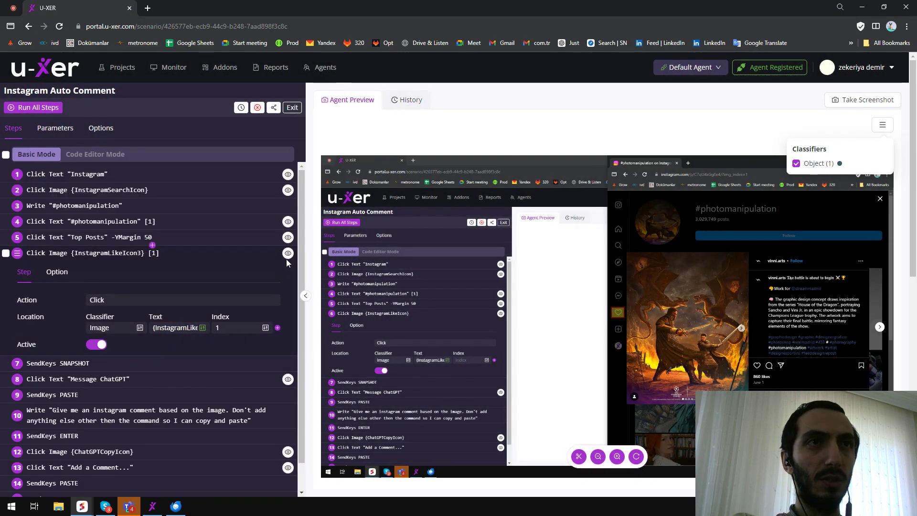
left_click_drag(261, 324, 205, 334)
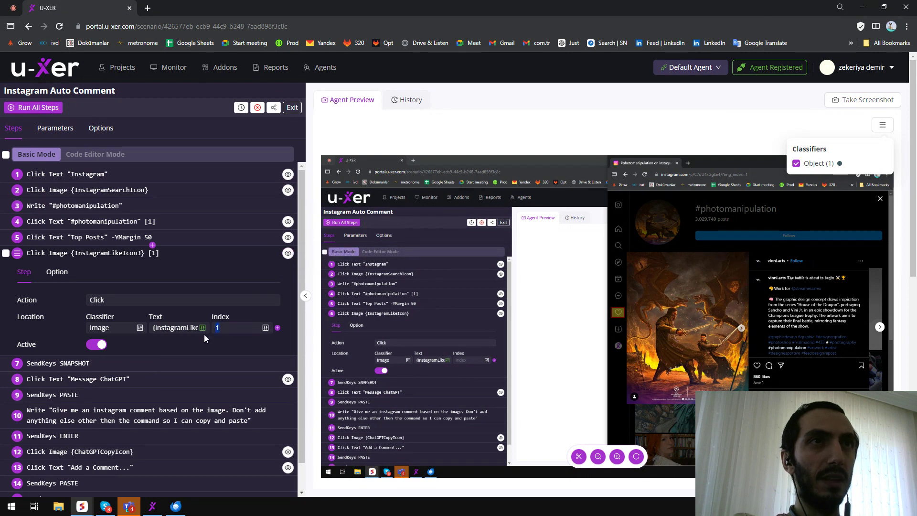
left_click(288, 254)
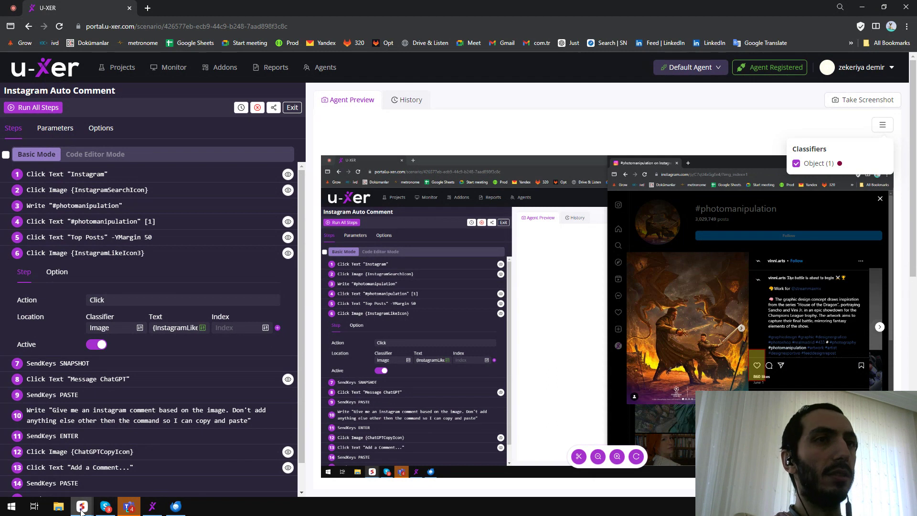
Take a 5-second delayed screenshot after advancing Instagram to the next post, then verify step 6's location.
mouse_move(83, 511)
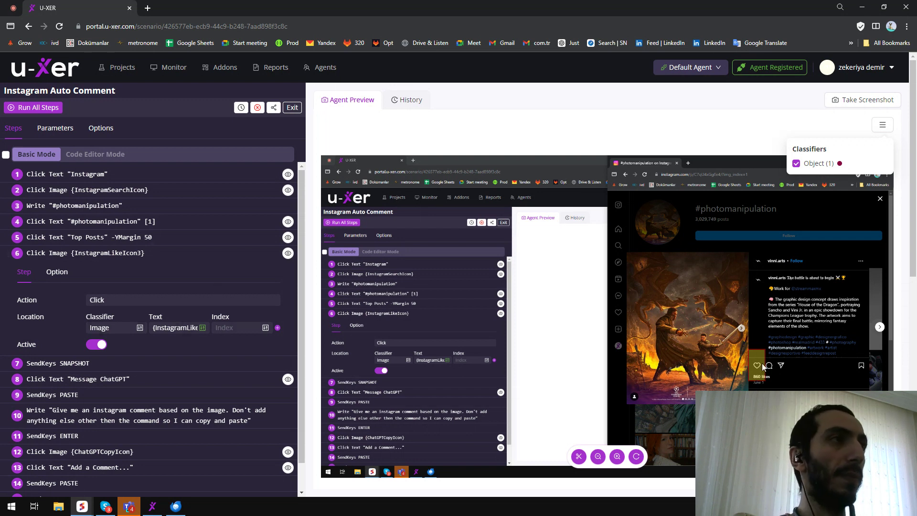
left_click(865, 99)
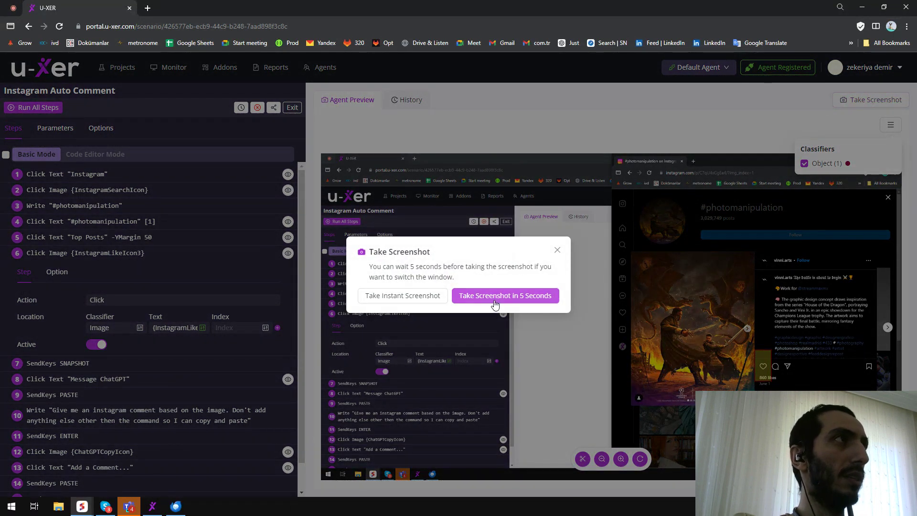
left_click(495, 295)
mouse_move(81, 506)
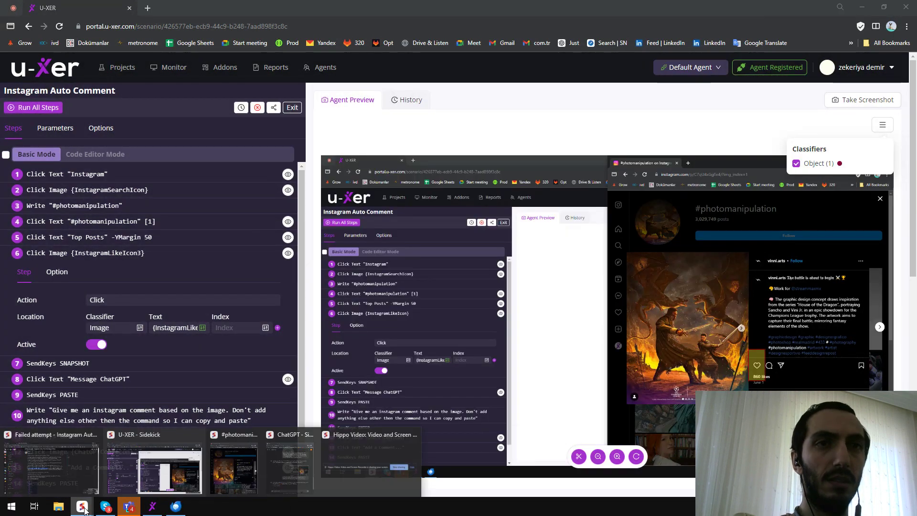
left_click(175, 475)
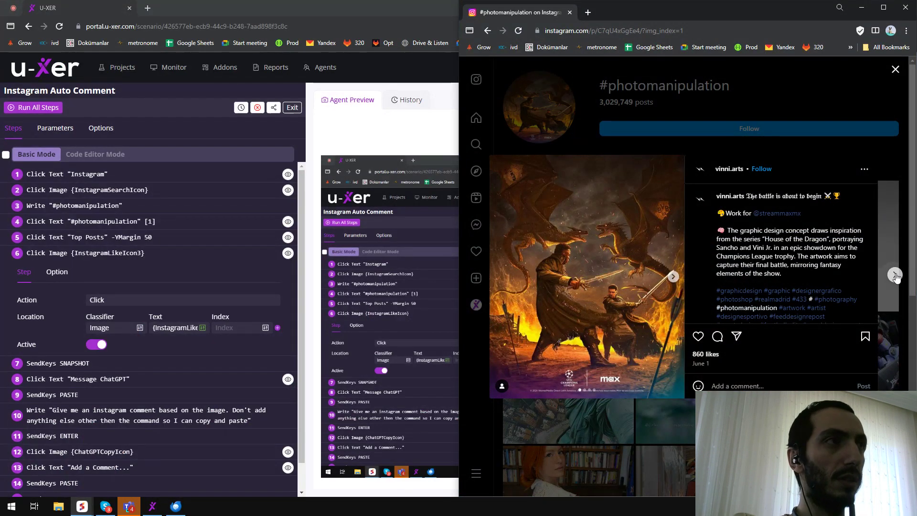
left_click(894, 275)
left_click(895, 276)
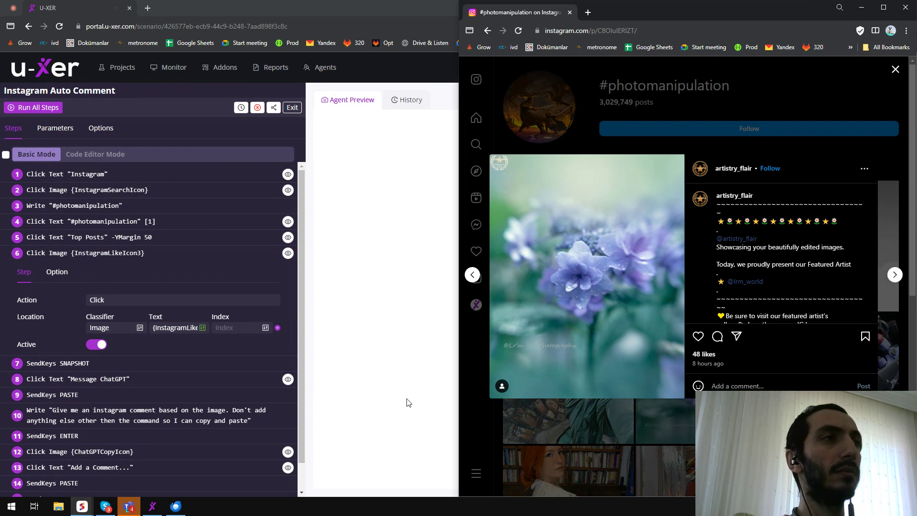
left_click(355, 303)
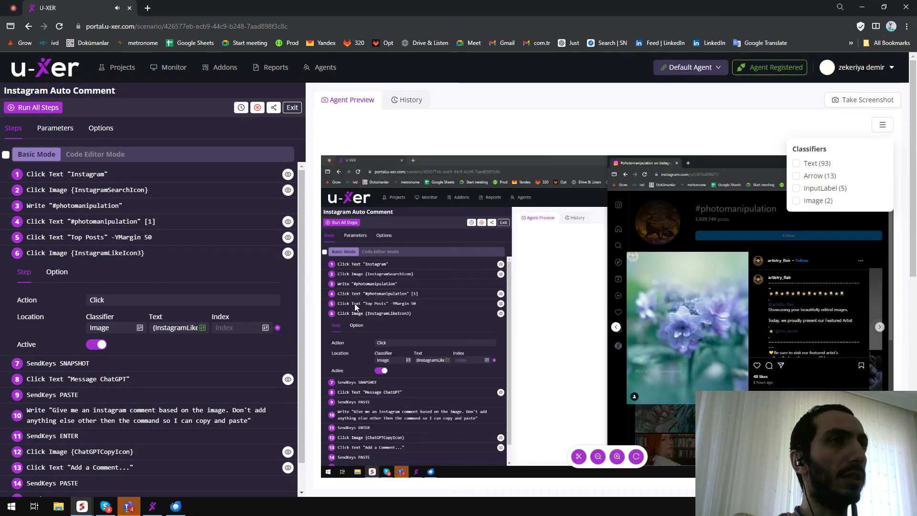
left_click(288, 253)
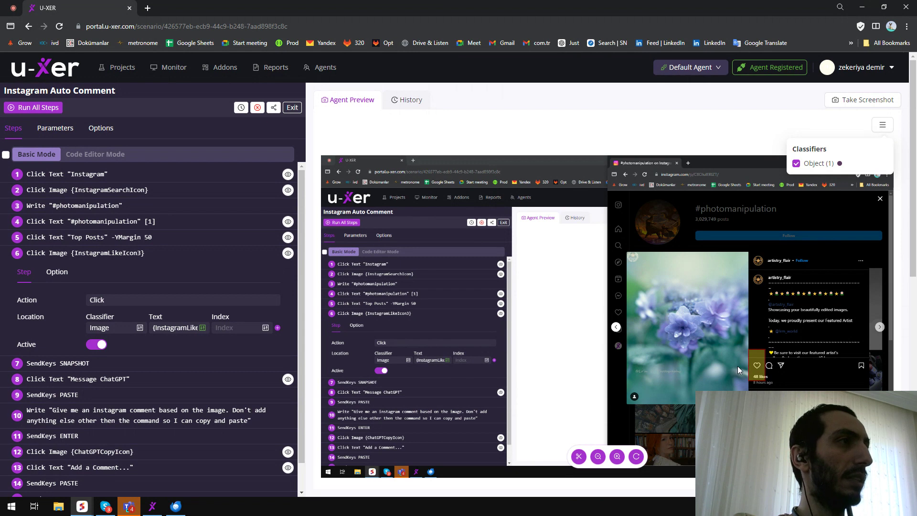
Inspect the settings of step 7's SendKeys SNAPSHOT action.
left_click(183, 258)
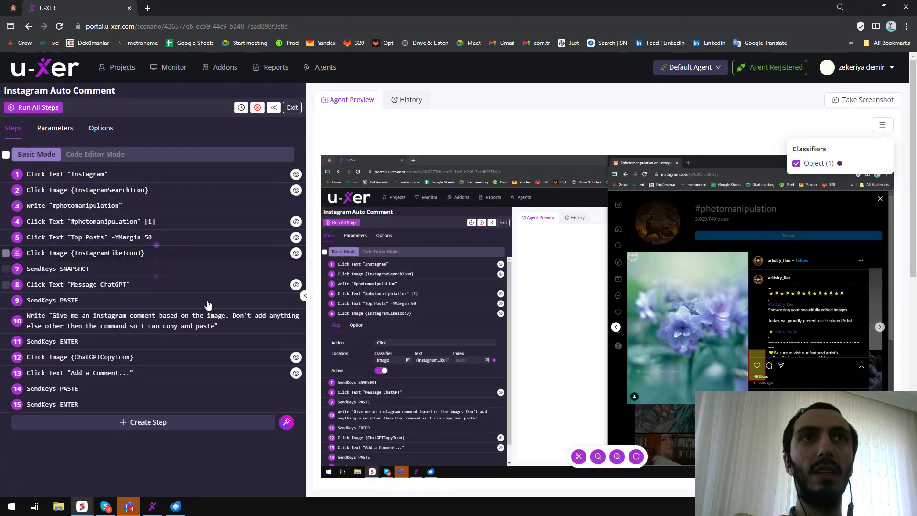
left_click(82, 509)
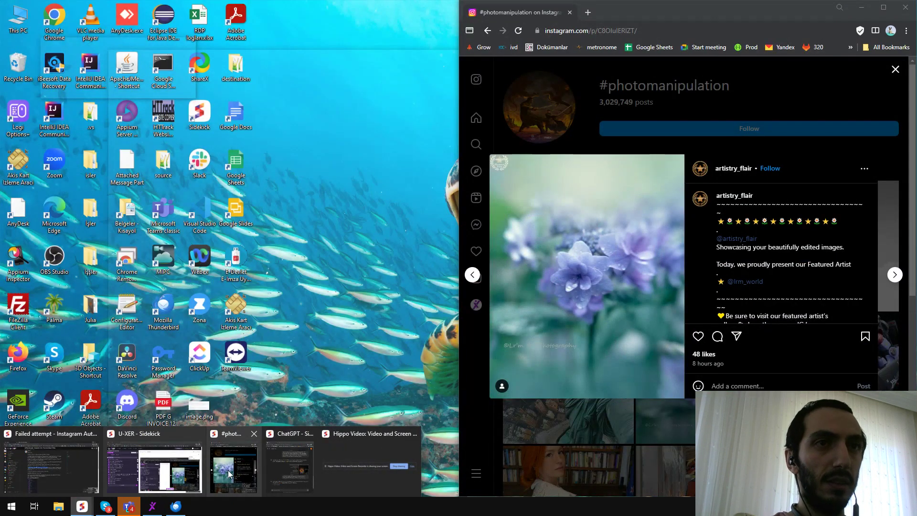
left_click(229, 474)
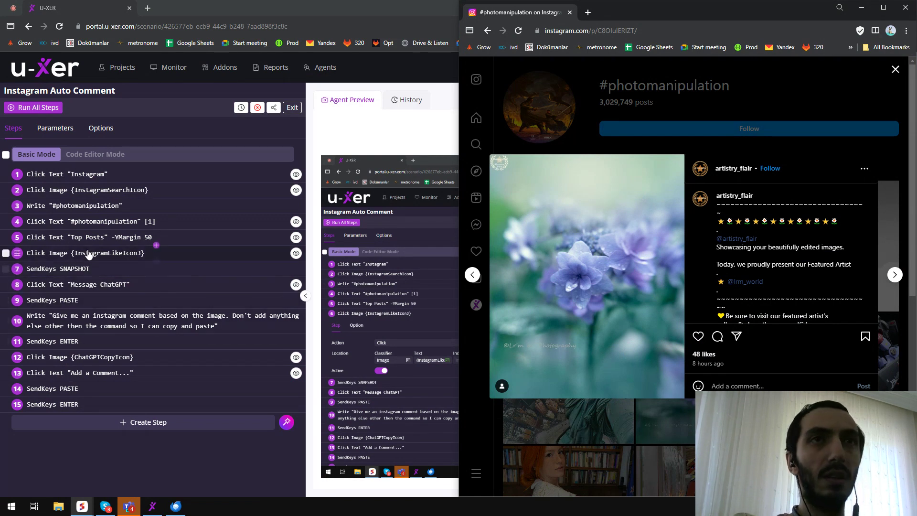
left_click(64, 270)
left_click(127, 332)
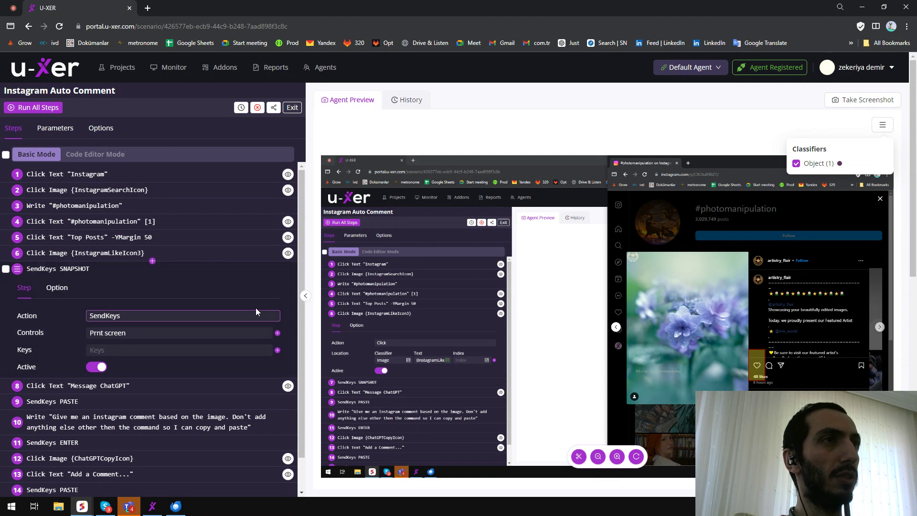
left_click(89, 270)
Review the ChatGPT conversation behind the scenario window, then restore the scenario window to full size.
double_click(343, 13)
left_click_drag(343, 11, 414, 178)
left_click(591, 180)
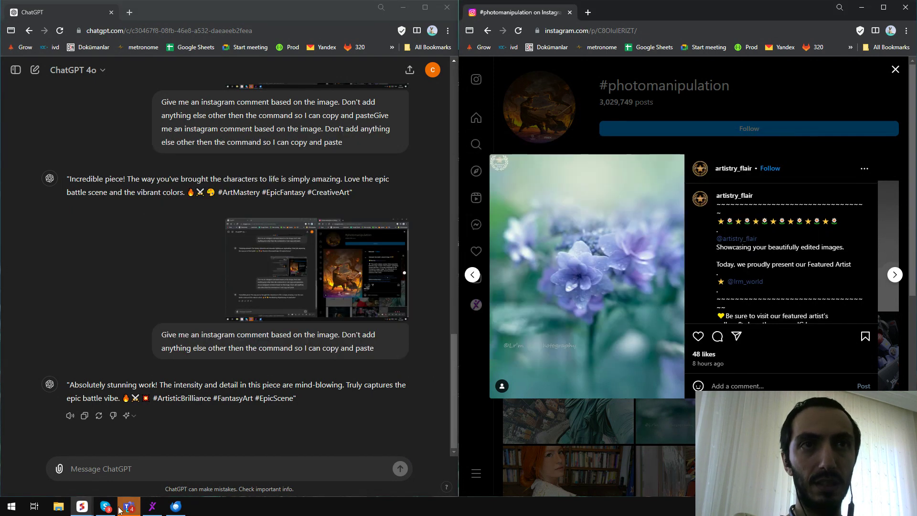
mouse_move(87, 514)
left_click(138, 466)
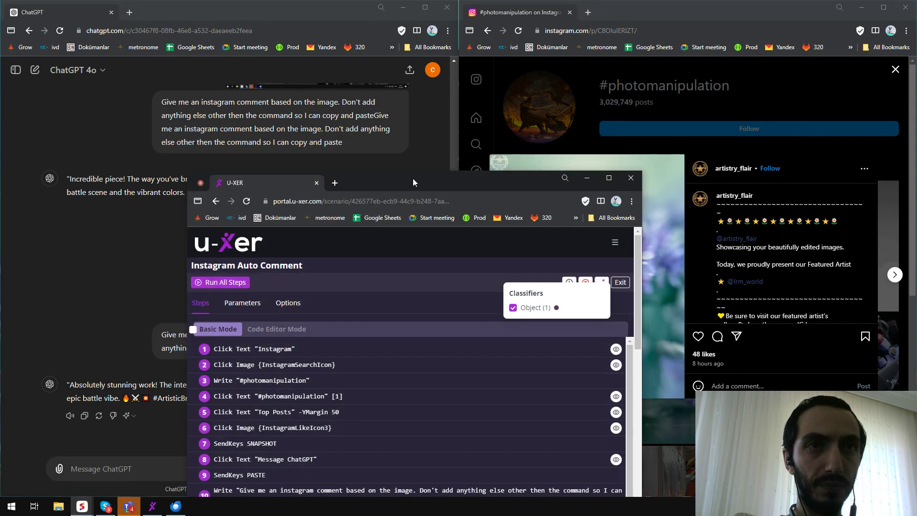
left_click_drag(408, 130, 408, 88)
double_click(409, 88)
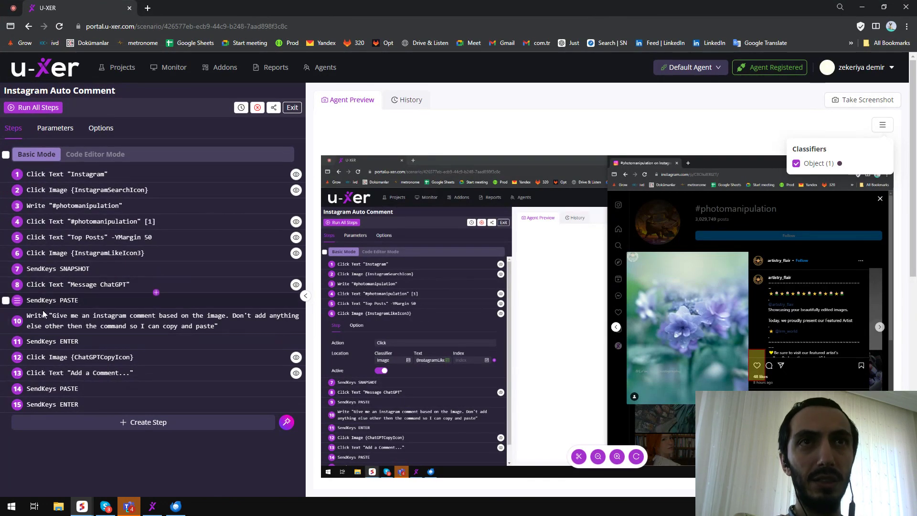
Inspect the input text of step 10's Write action.
left_click(100, 324)
triple_click(140, 389)
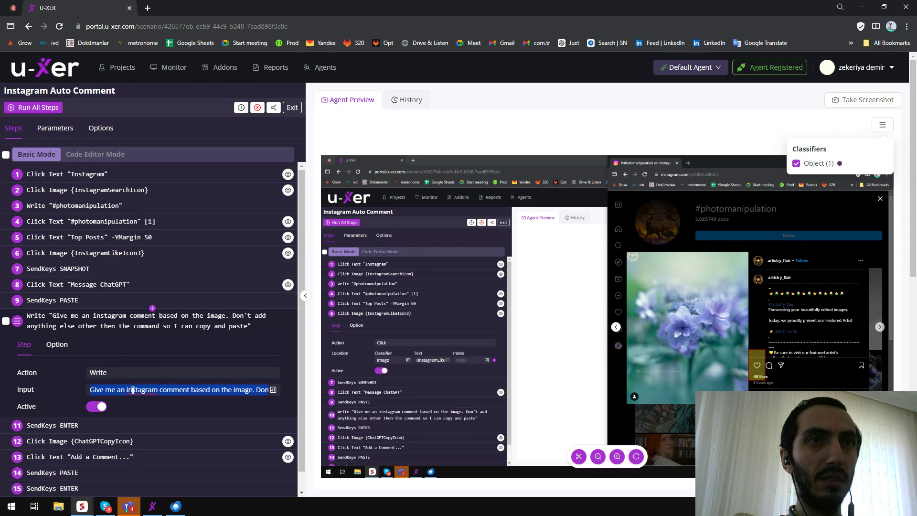
left_click(178, 390)
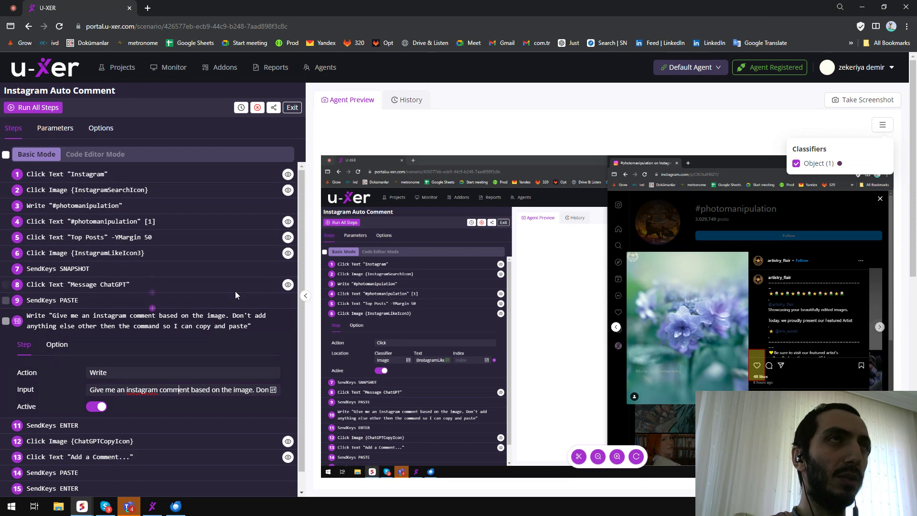
left_click(100, 321)
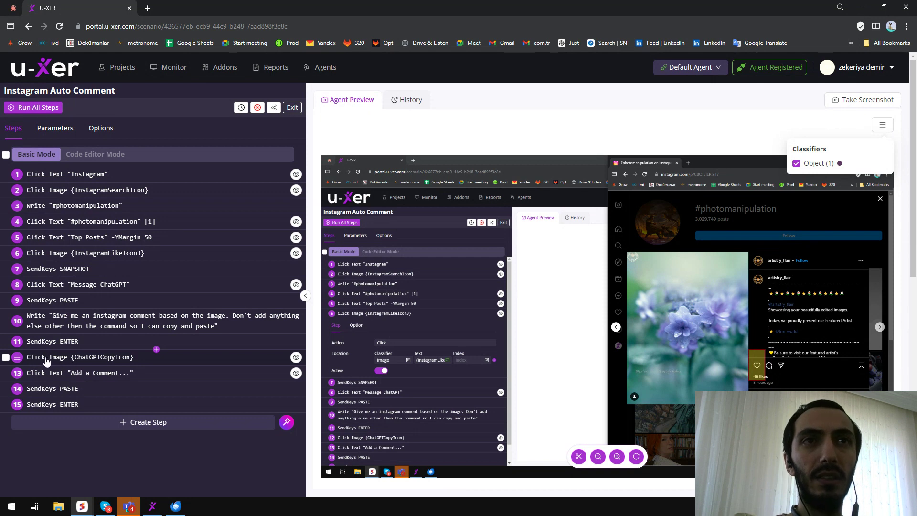
Reselect {ChatGPTCopyIcon} as step 12's image parameter.
left_click(102, 362)
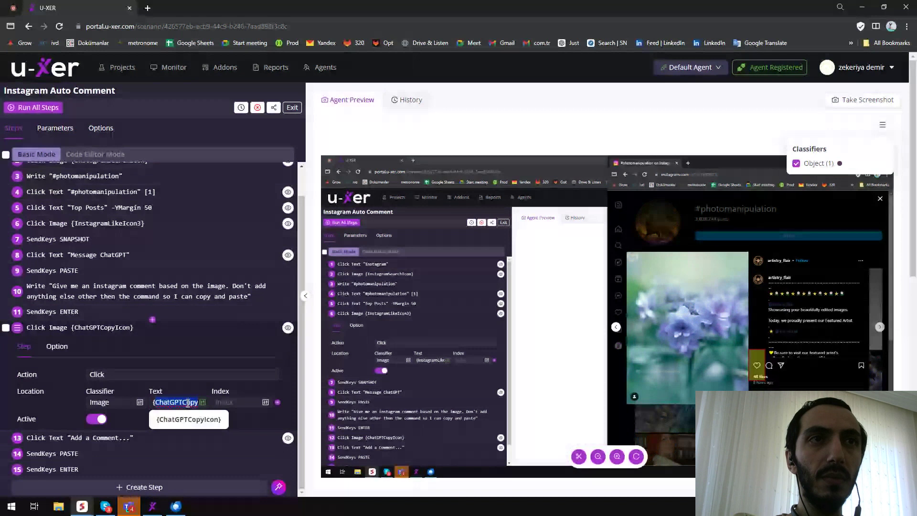
left_click(202, 404)
scroll(201, 407, "down", 1)
type("{}")
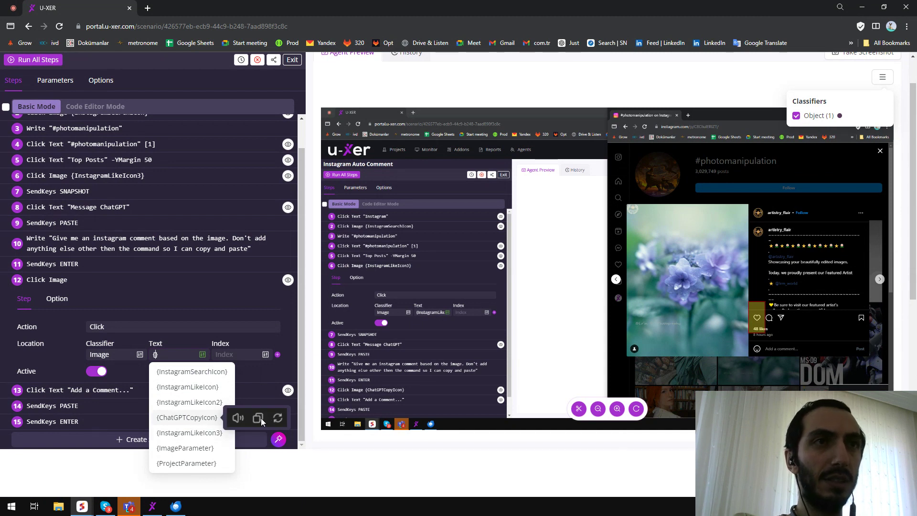
left_click(200, 419)
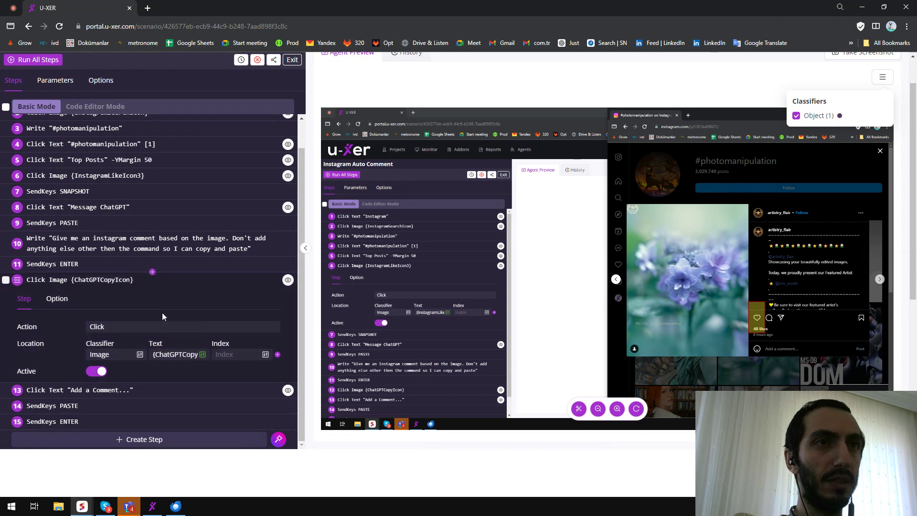
left_click(105, 282)
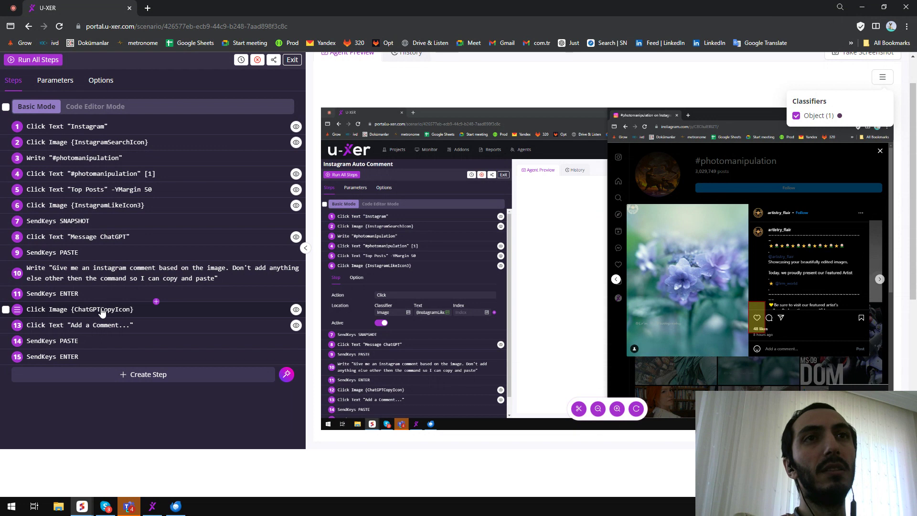
Send the test message "tststst" in the ChatGPT conversation.
left_click(863, 8)
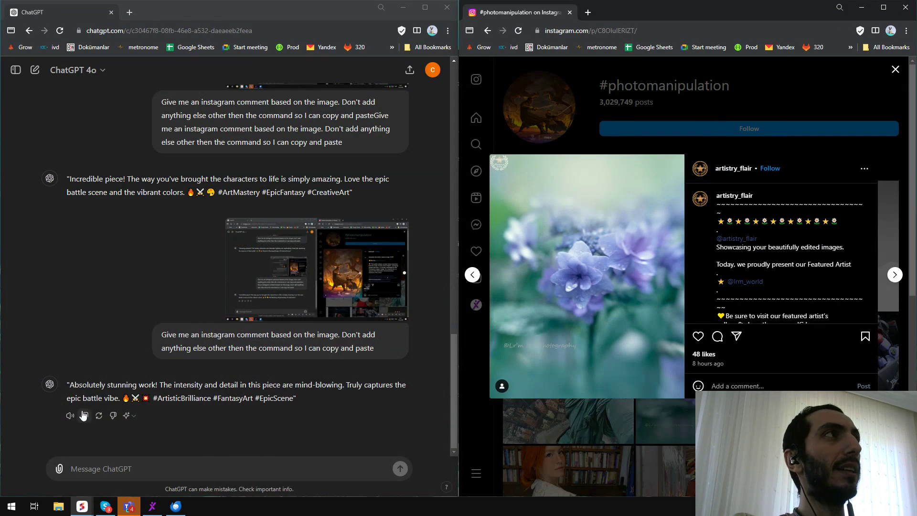
left_click(145, 474)
type("tststst")
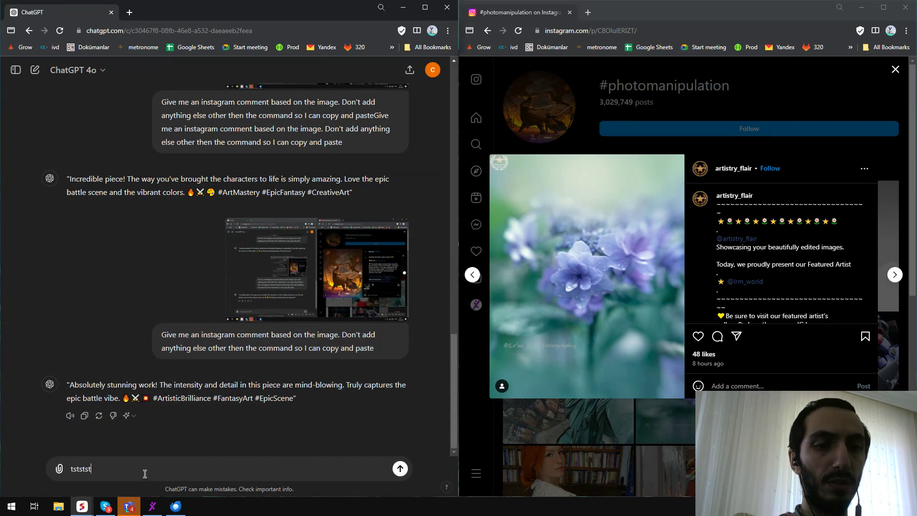
key("Return")
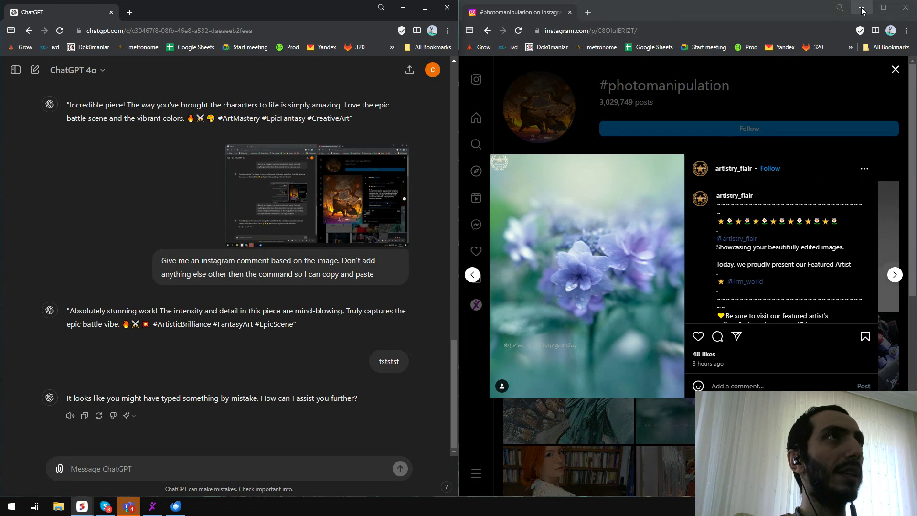
Switch to the scenario window and start selecting a region of the agent preview screenshot to add as a new image.
left_click(403, 7)
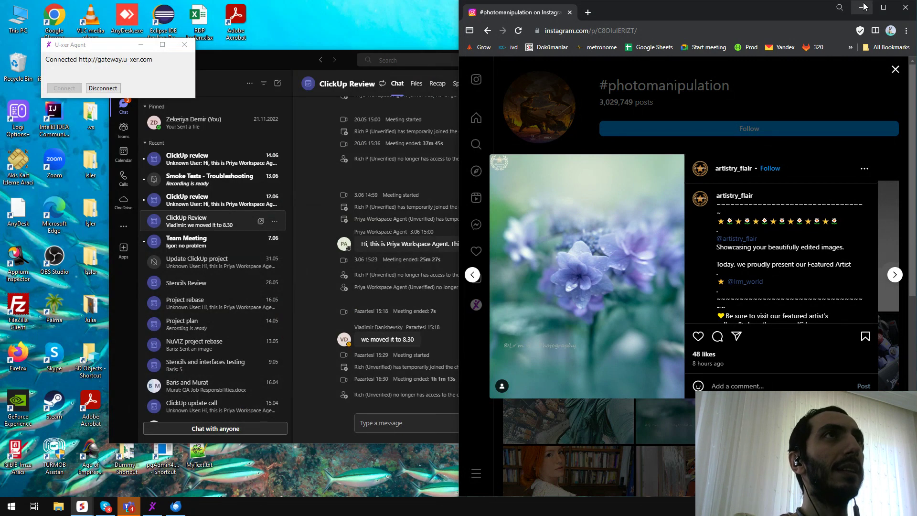
mouse_move(82, 508)
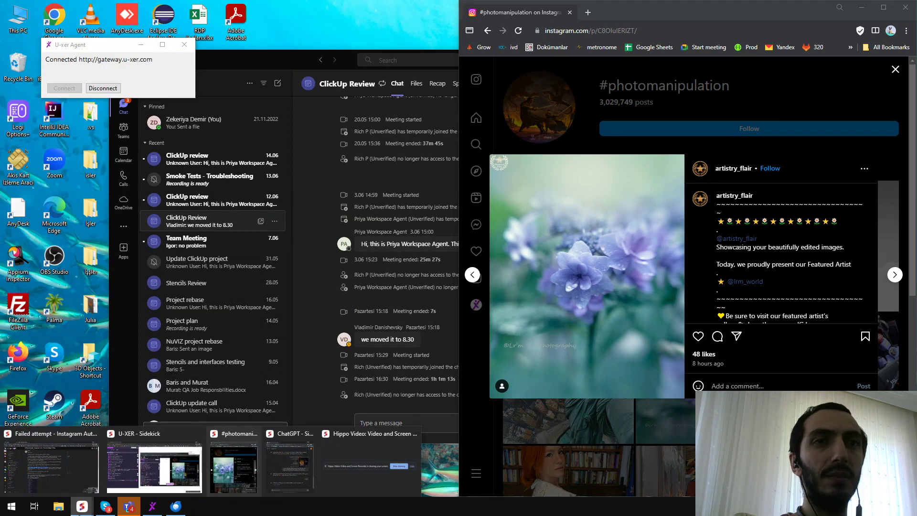
left_click(167, 476)
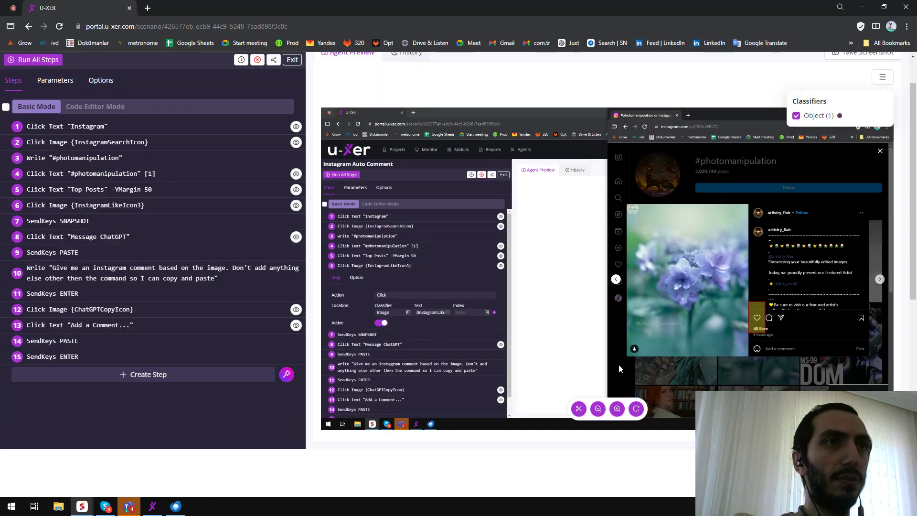
left_click(579, 410)
scroll(565, 318, "up", 4)
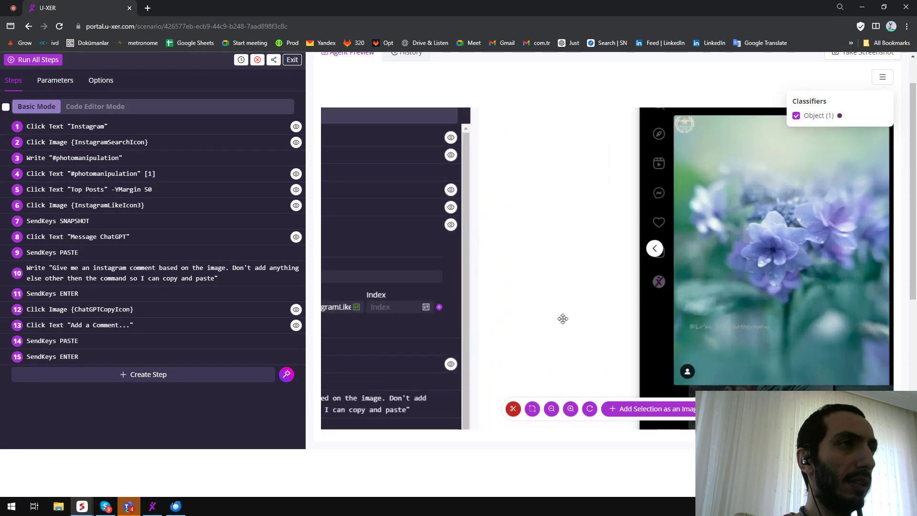
left_click_drag(385, 334, 574, 322)
left_click(532, 409)
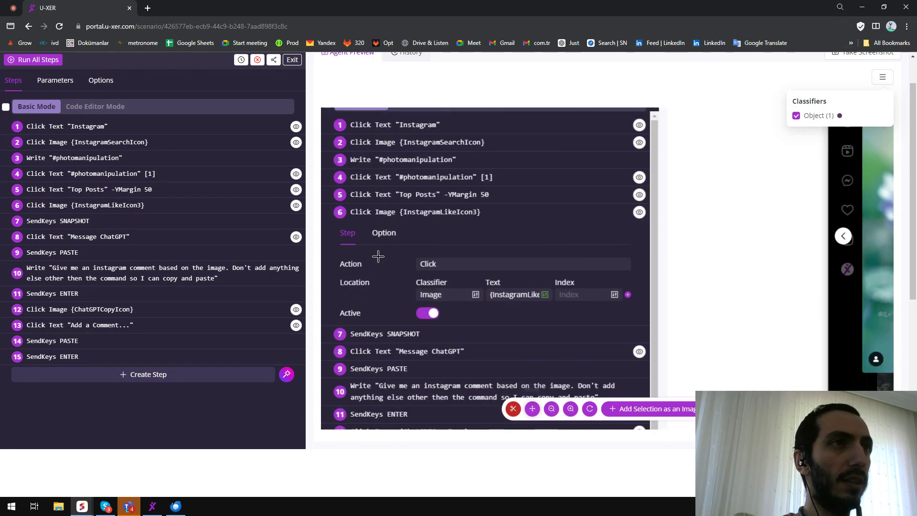
mouse_move(364, 220)
left_mouse_down()
mouse_move(427, 242)
mouse_move(379, 226)
left_mouse_up()
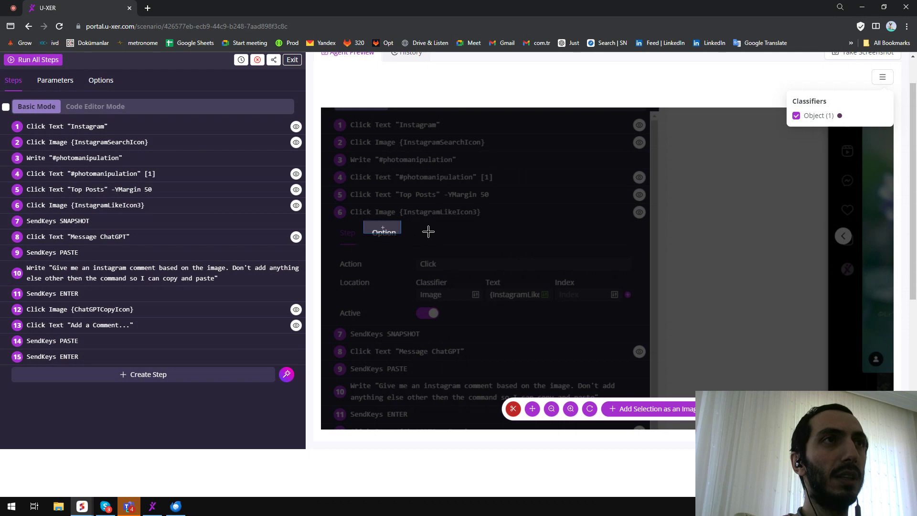
left_click_drag(421, 225, 481, 244)
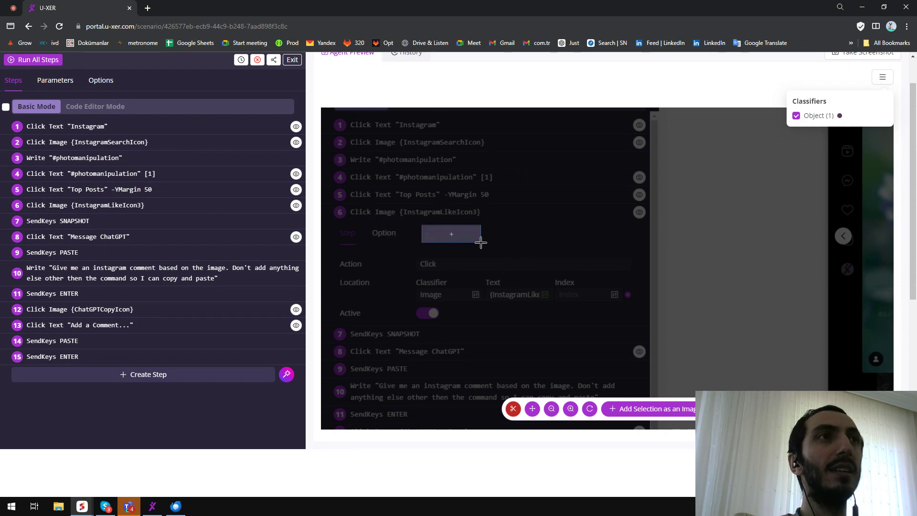
Inspect the image parameter {ChatGPTCopyIcon} of step 12 in the scenario.
left_click(863, 9)
mouse_move(85, 504)
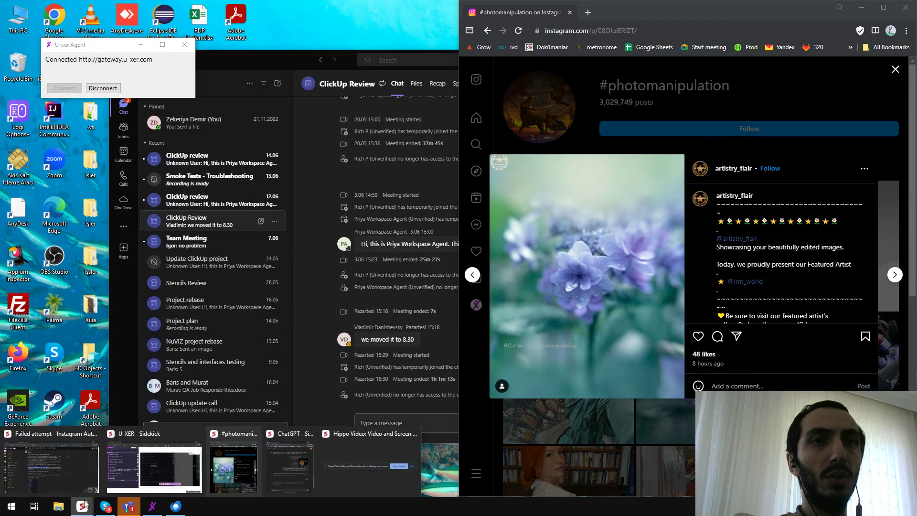
left_click(129, 468)
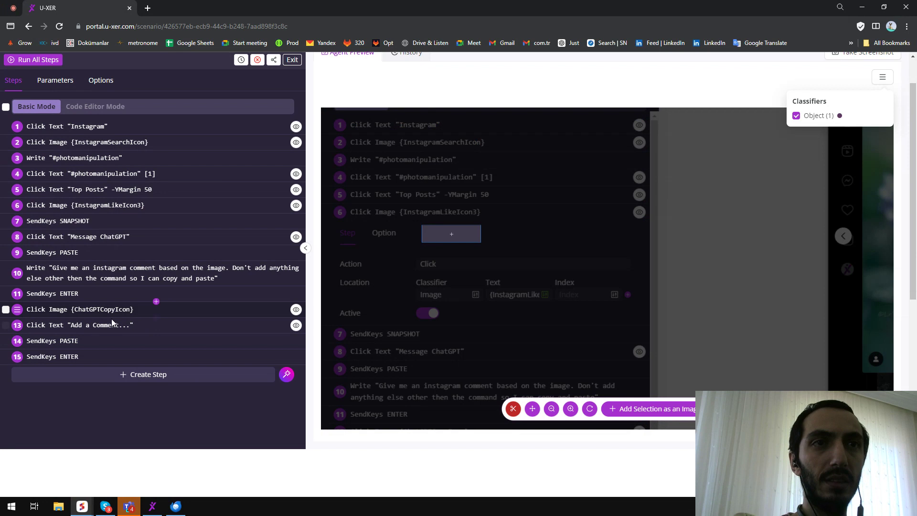
left_click(102, 311)
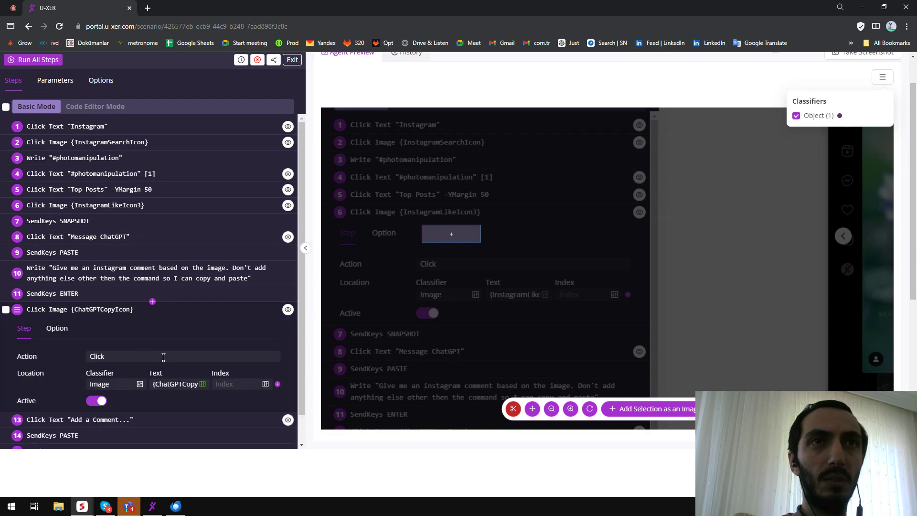
double_click(196, 385)
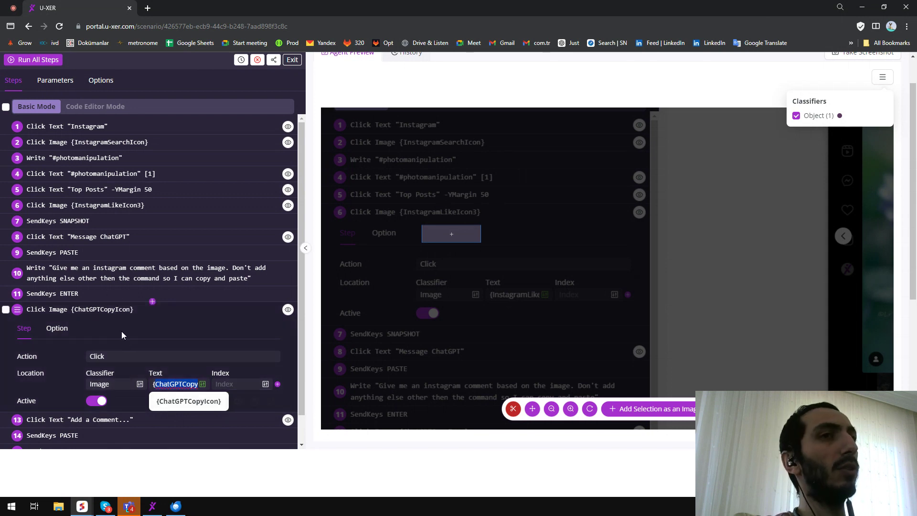
left_click(94, 313)
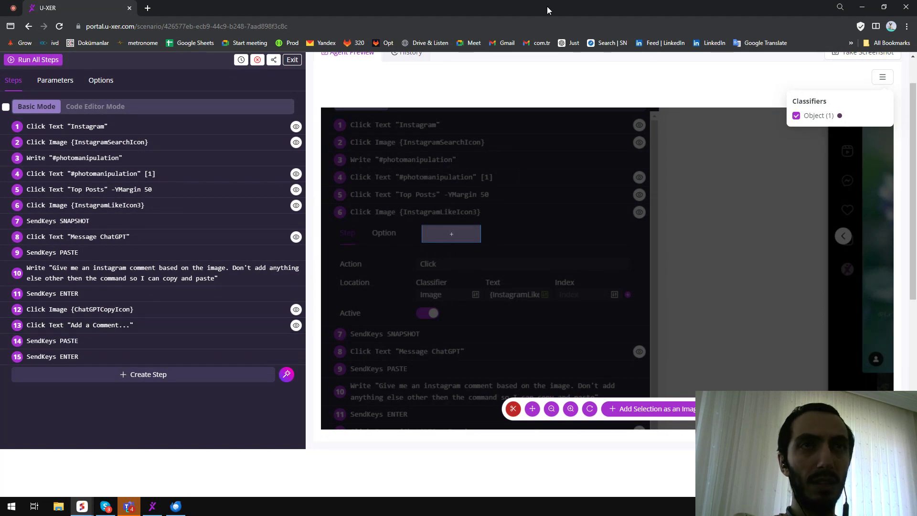
Snap the scenario window to the left half and re-enter step 13's click text as "Add a Comment...".
left_click_drag(652, 9, 0, 67)
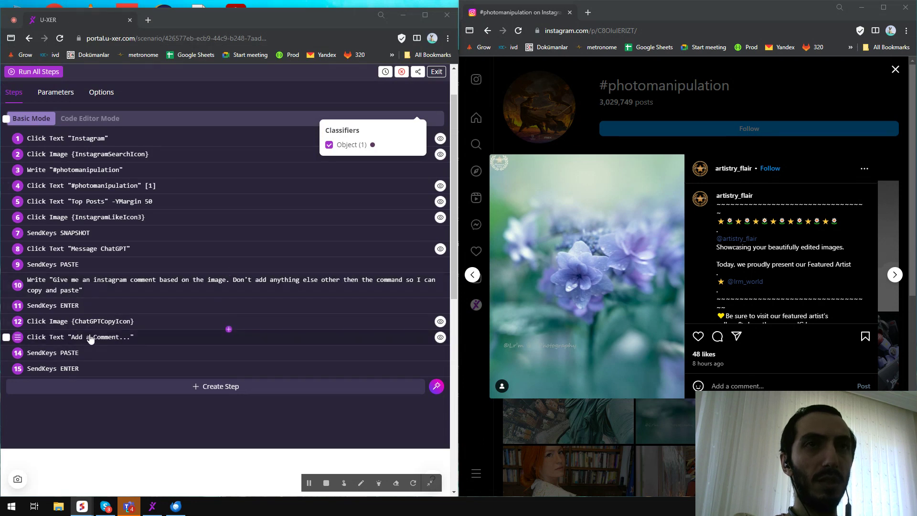
left_click(779, 387)
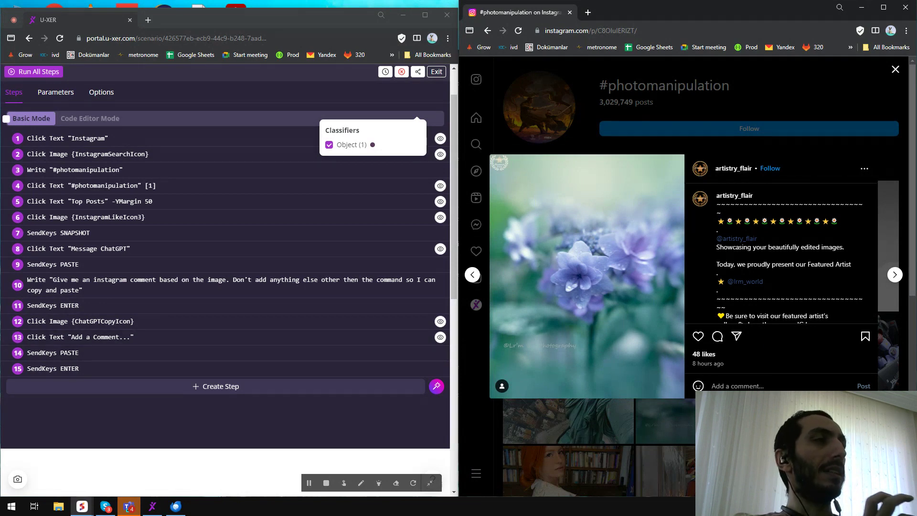
left_click(93, 340)
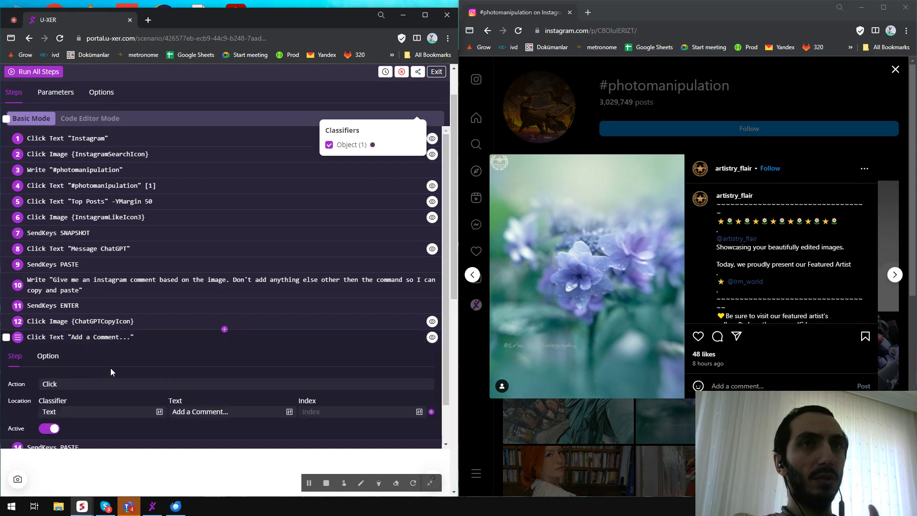
left_click_drag(193, 411, 300, 413)
key("BackSpace")
key("ctrl+a")
key("ctrl+v")
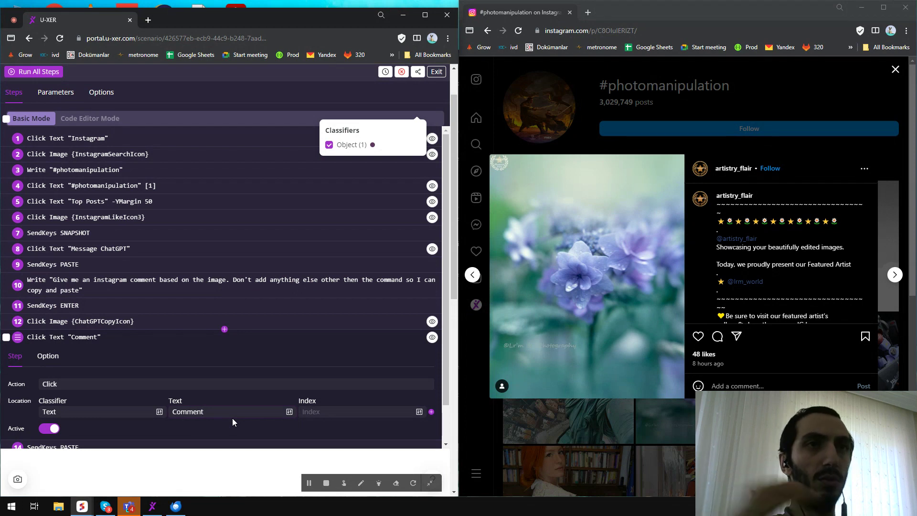
type("...")
key("ctrl+a")
key("ctrl+v")
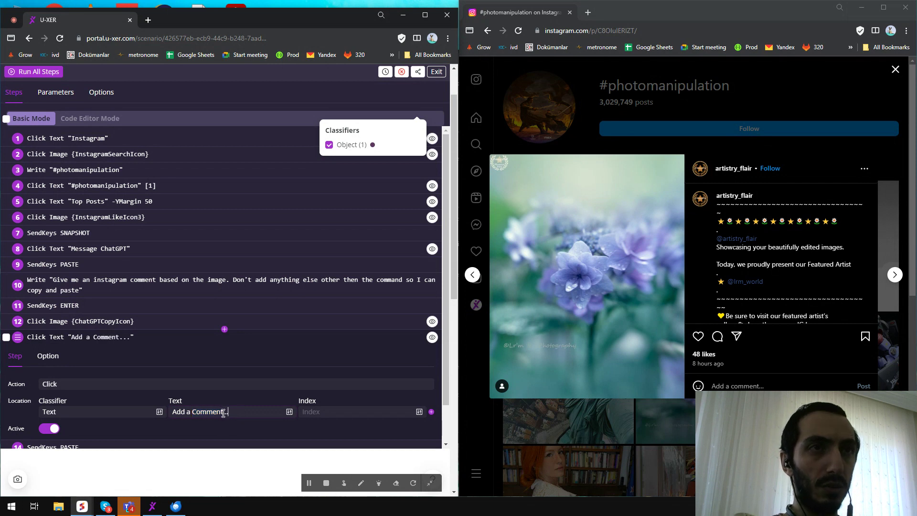
left_click_drag(229, 412, 160, 414)
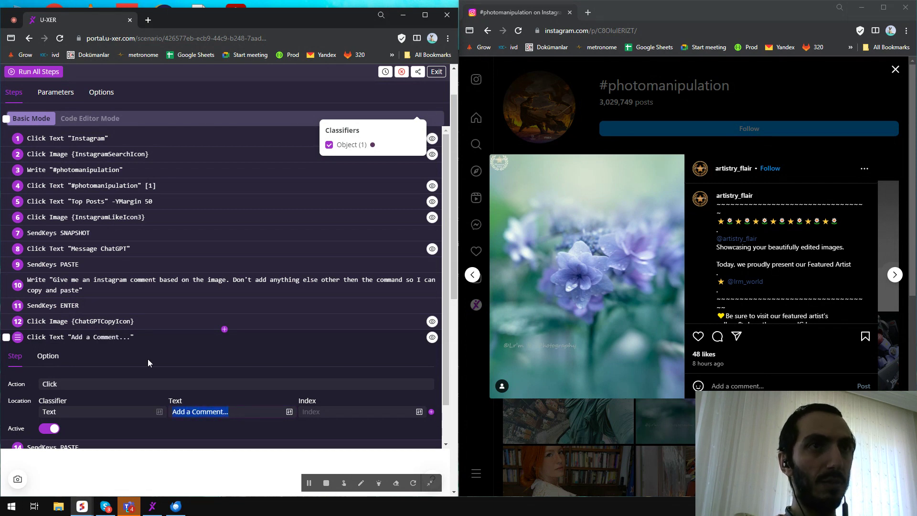
left_click(100, 342)
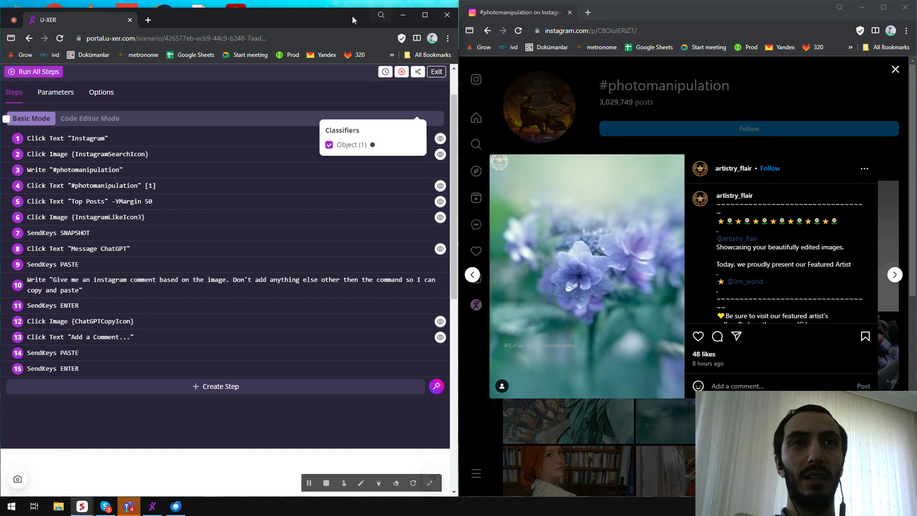
Scroll through the forum user's failed scenario code in the uploaded screenshot.
mouse_move(85, 505)
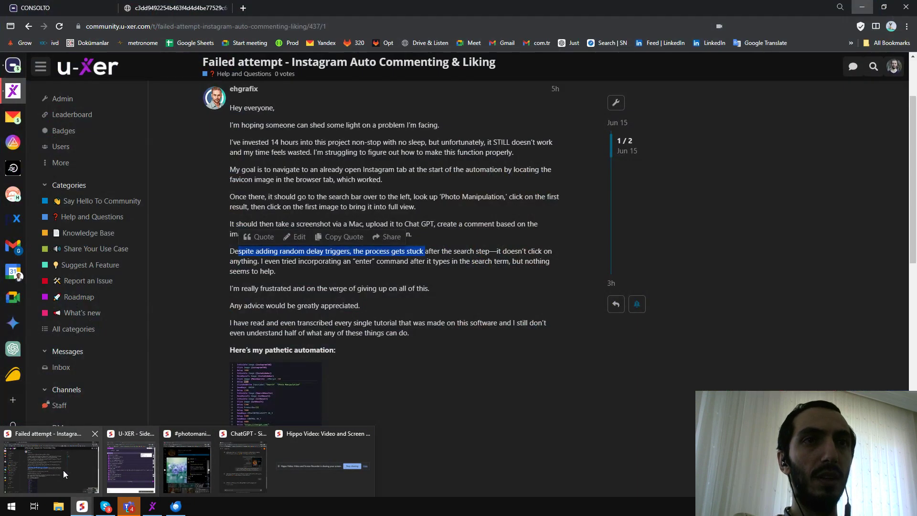
left_click(67, 472)
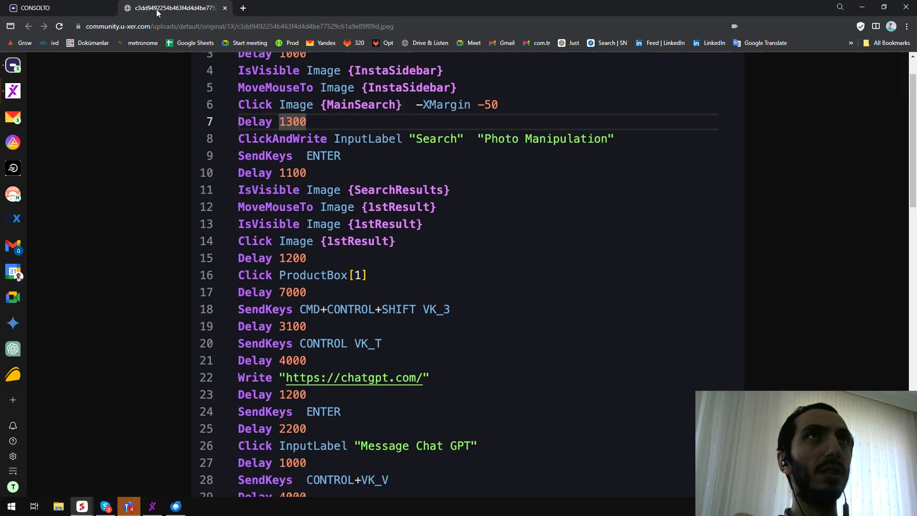
scroll(375, 233, "down", 2)
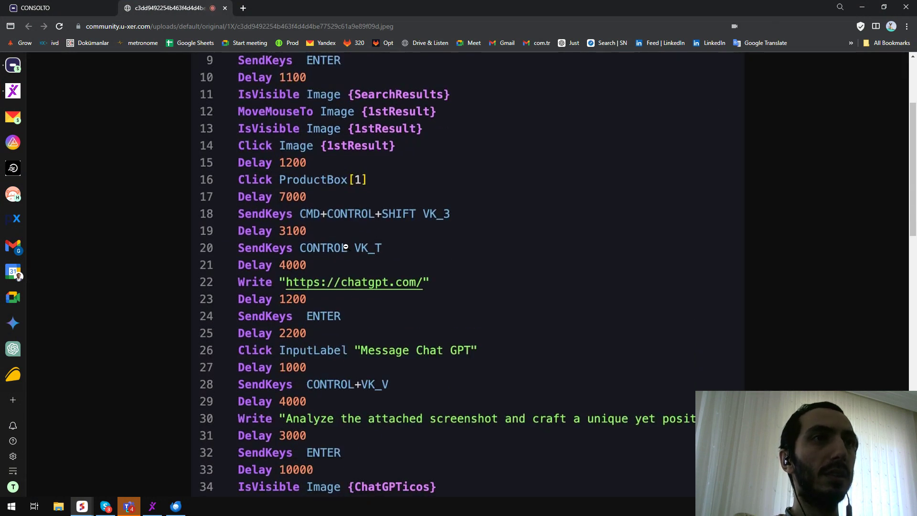
scroll(342, 248, "up", 1)
scroll(330, 246, "up", 1)
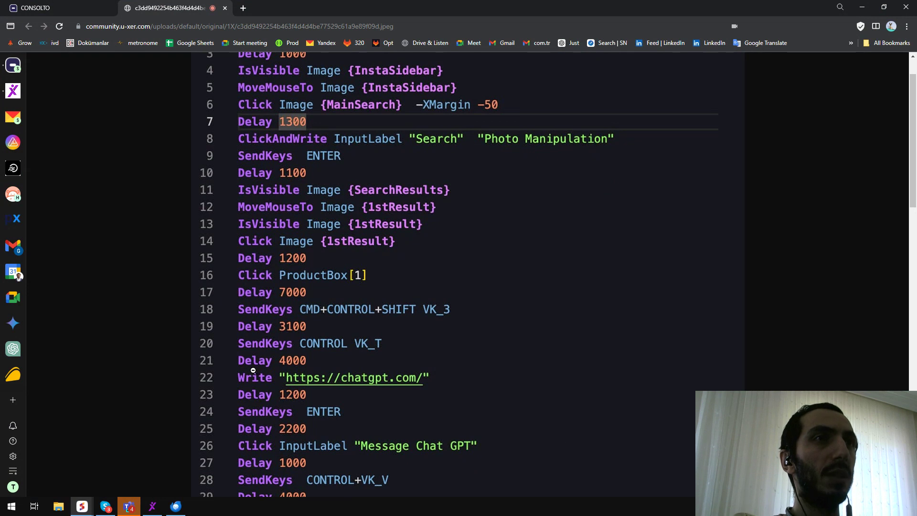
scroll(348, 378, "down", 2)
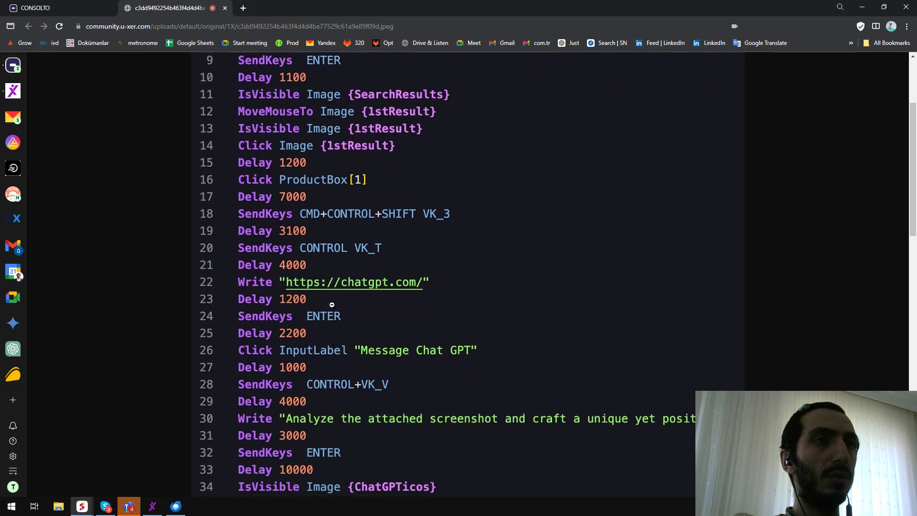
scroll(330, 316, "down", 3)
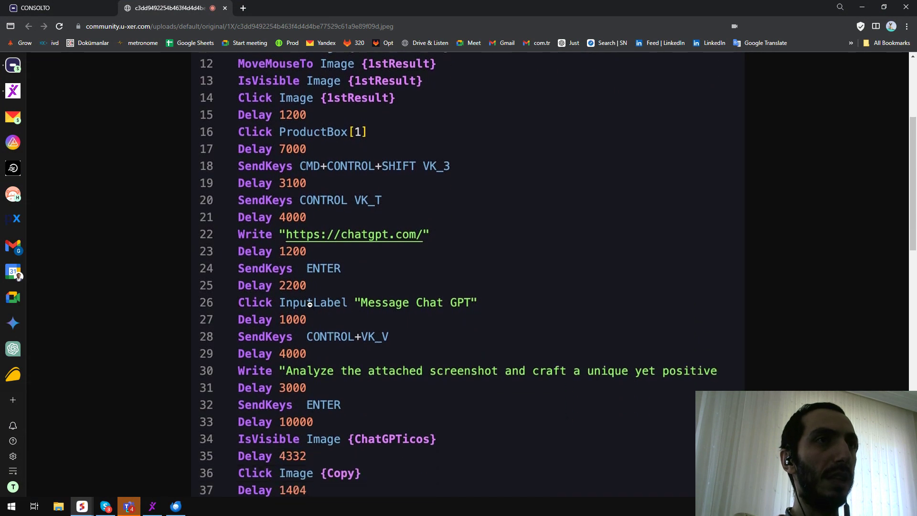
scroll(326, 292, "down", 5)
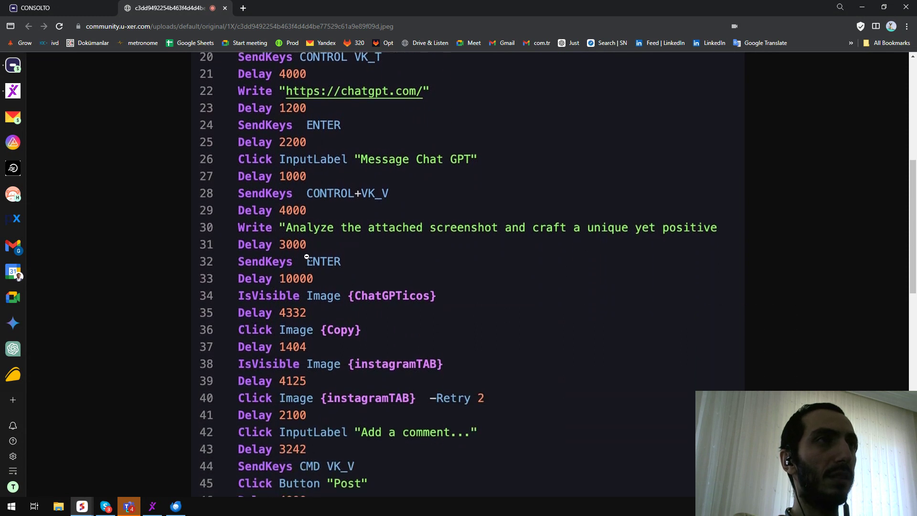
scroll(307, 257, "down", 5)
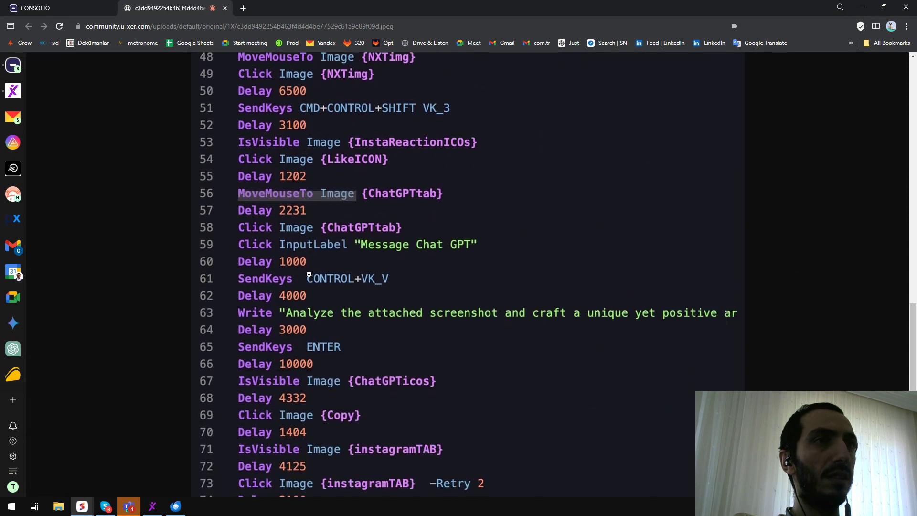
scroll(321, 297, "down", 3)
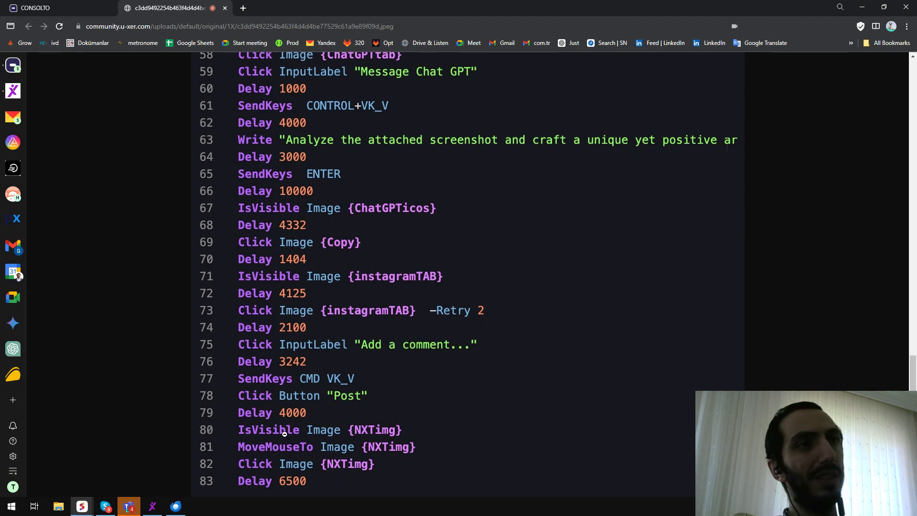
scroll(817, 177, "up", 15)
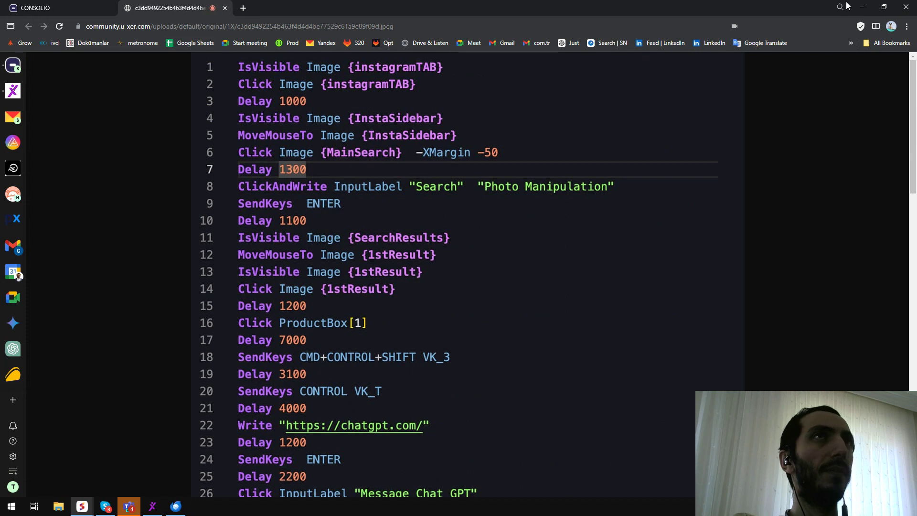
left_click(861, 11)
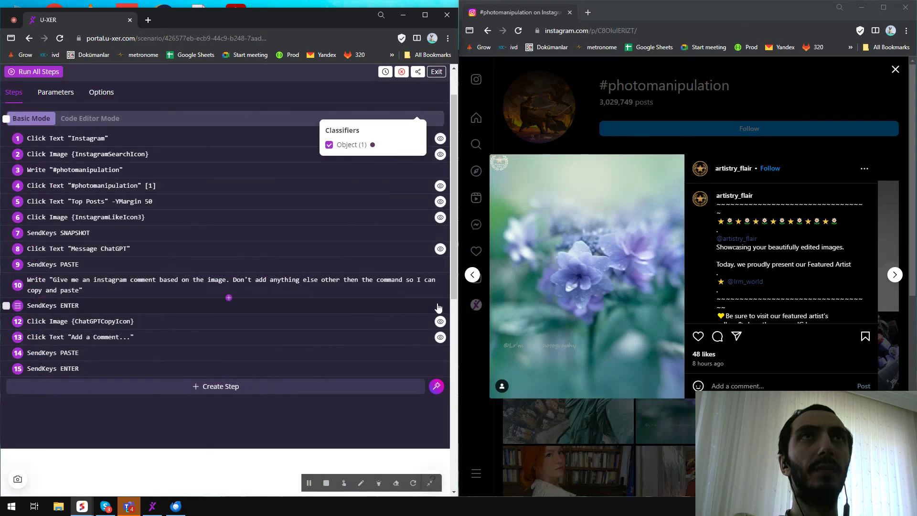
Restore the ChatGPT window on the left with the scenario window floating over it.
left_click_drag(236, 16, 324, 313)
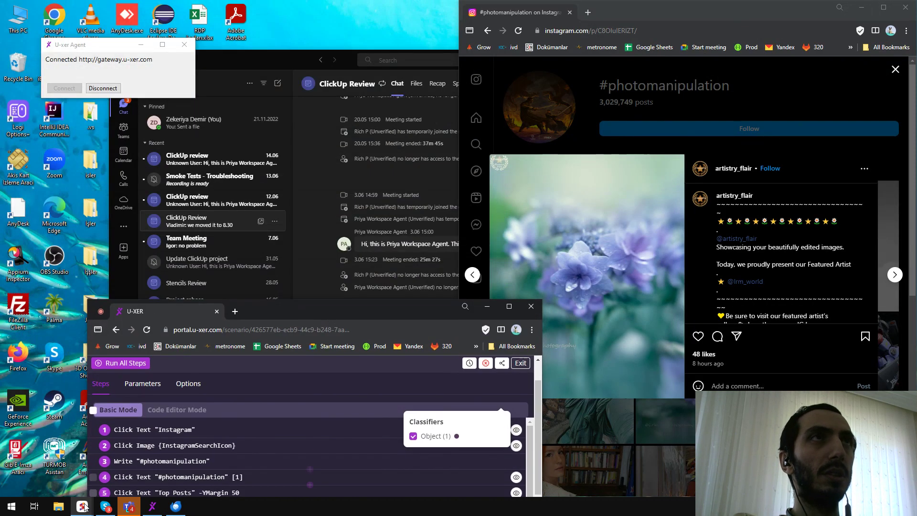
mouse_move(82, 507)
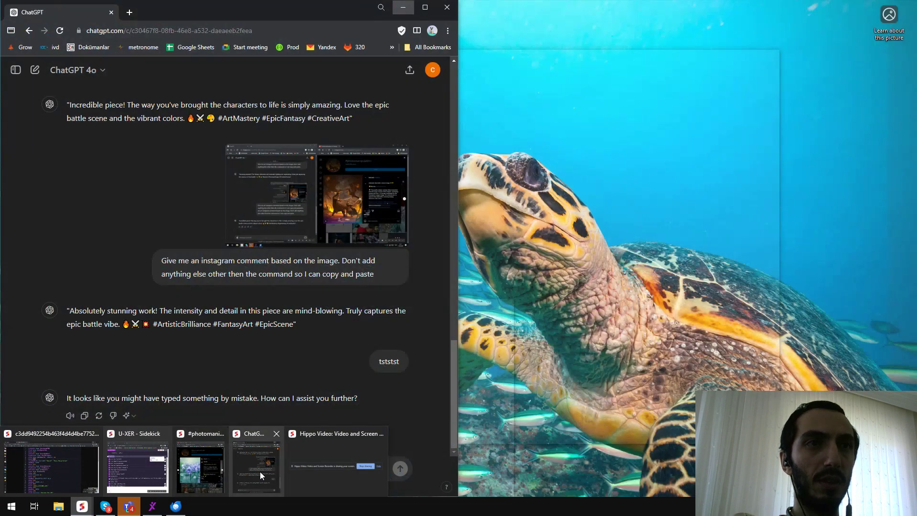
left_click(260, 471)
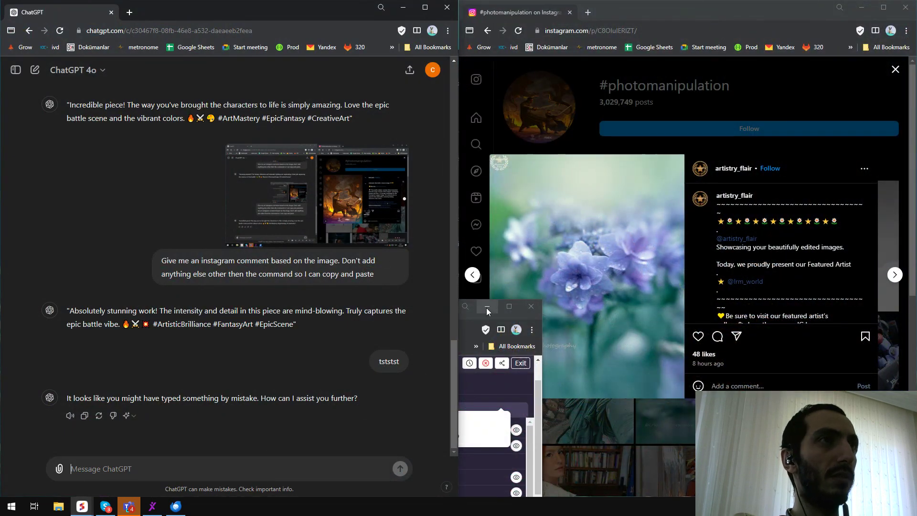
left_click(475, 318)
Load the instagram.com home page in the Instagram tab and move the scenario window higher up.
left_click(893, 73)
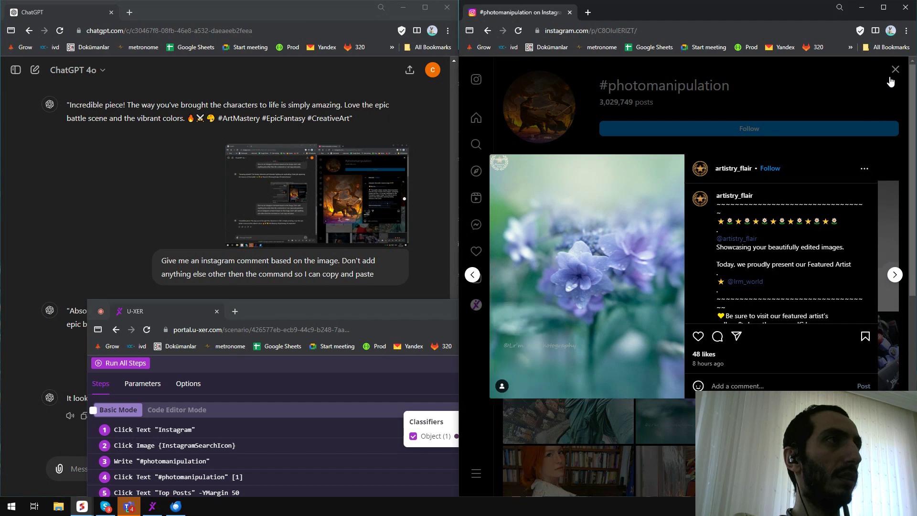
left_click_drag(591, 31, 736, 33)
key("BackSpace")
key("Return")
left_click_drag(322, 311, 319, 114)
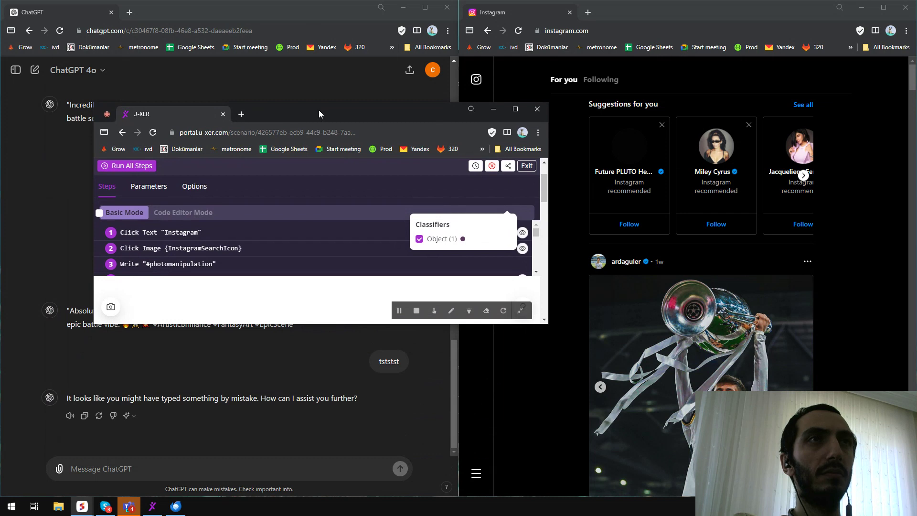
Run all steps of the Instagram Auto Comment scenario to comment on the top #photomanipulation post.
left_click(123, 167)
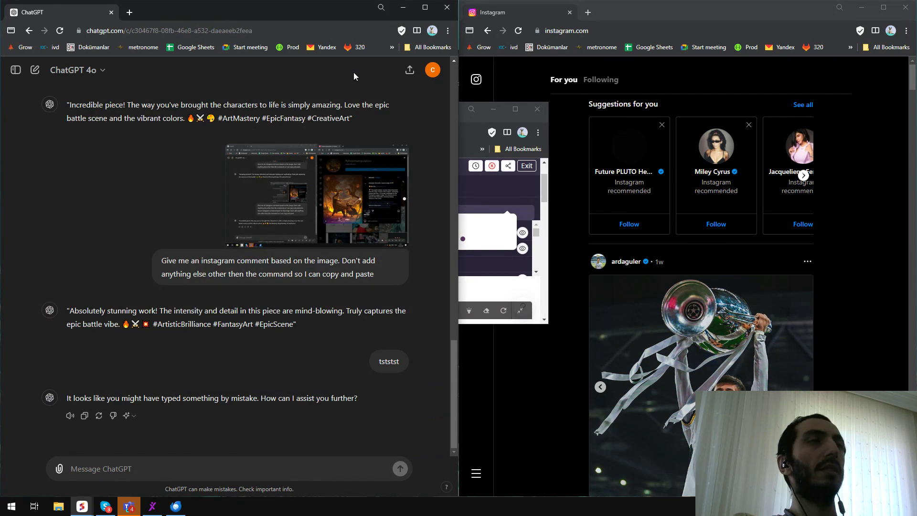
left_click(494, 14)
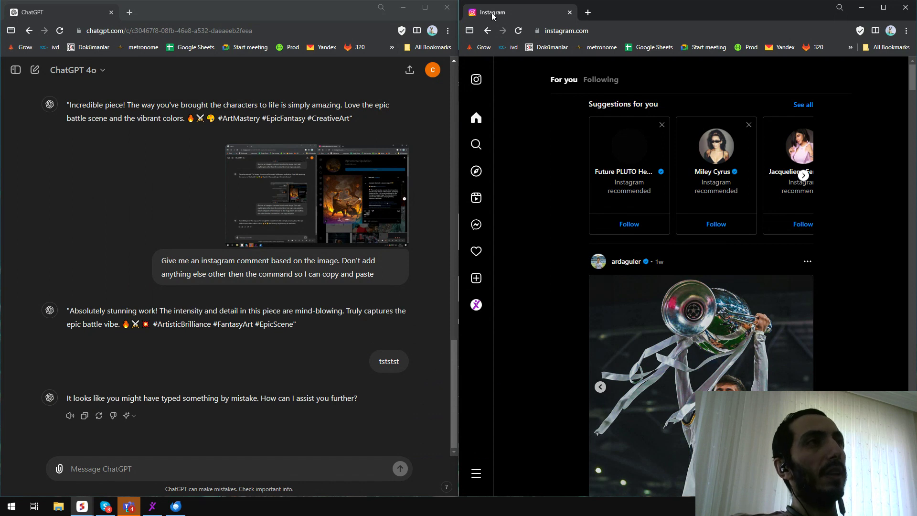
left_click(476, 145)
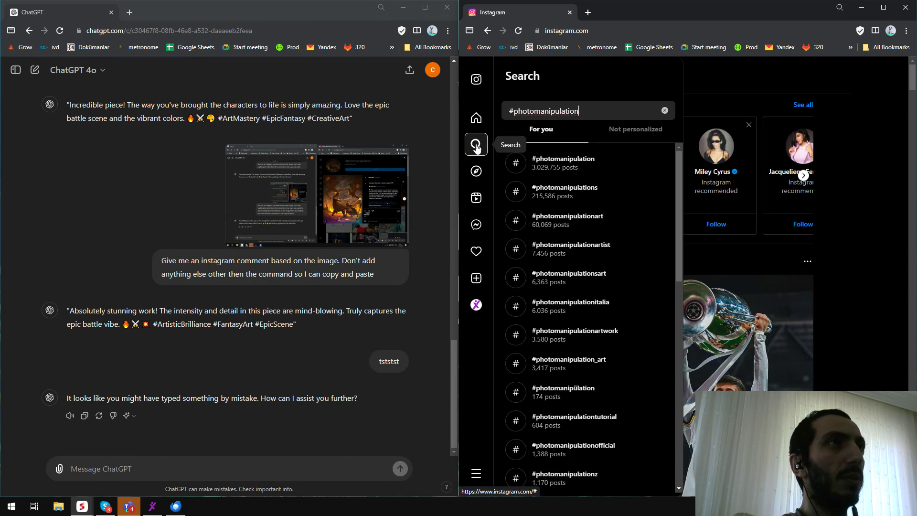
left_click(564, 164)
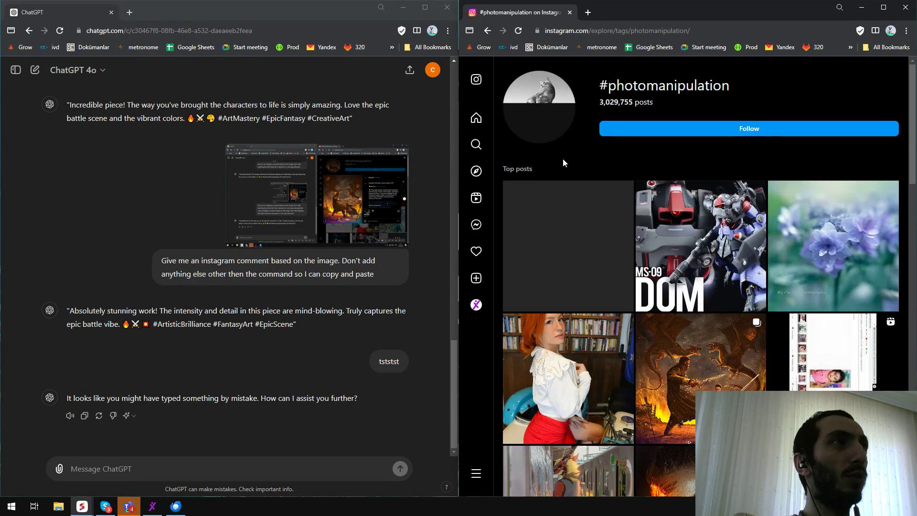
left_click(517, 193)
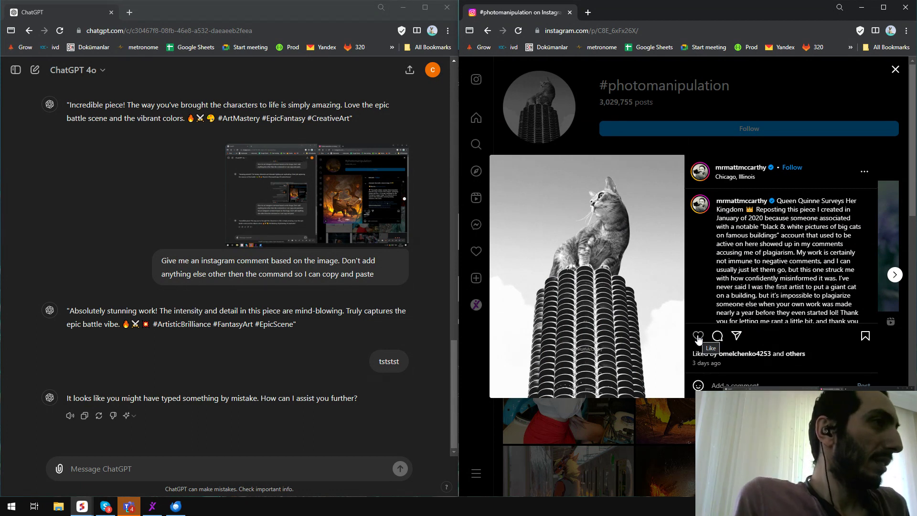
left_click(101, 468)
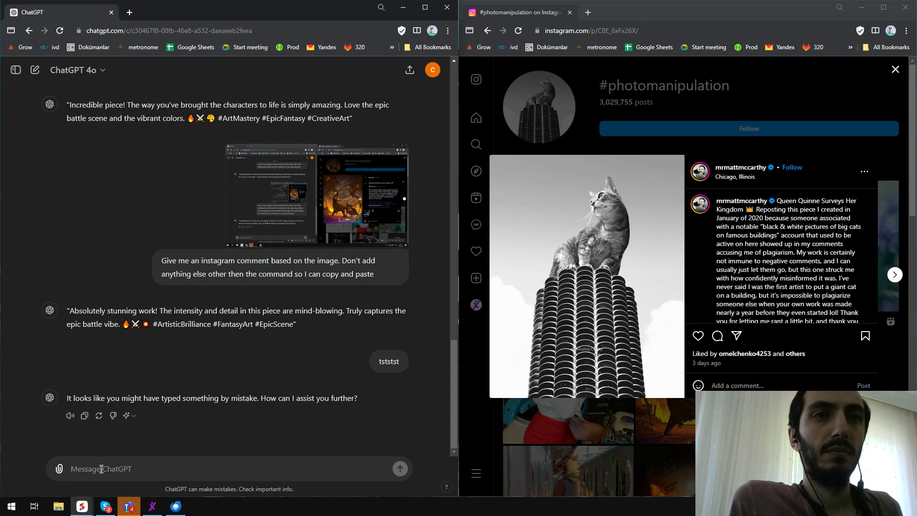
key("ctrl+v")
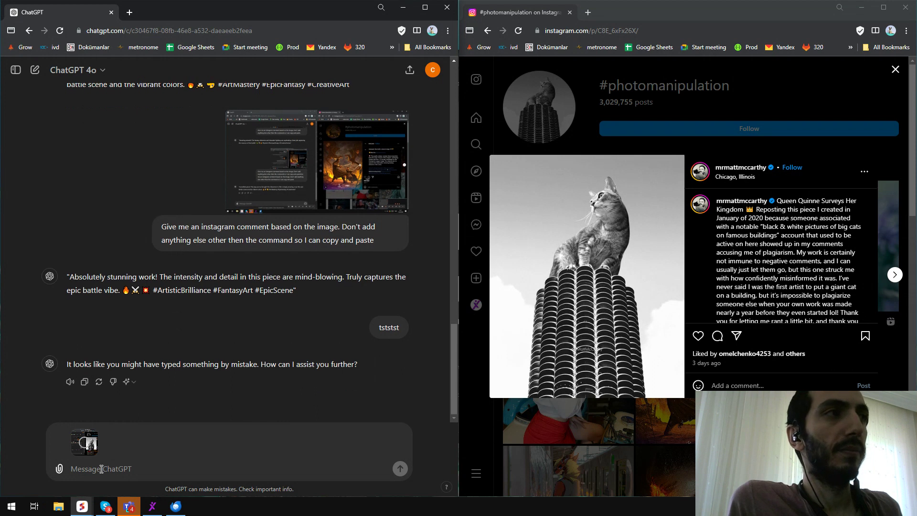
type("Give me an instagram comment based on the image. Don't add anything else other then the command so I can copy and paste")
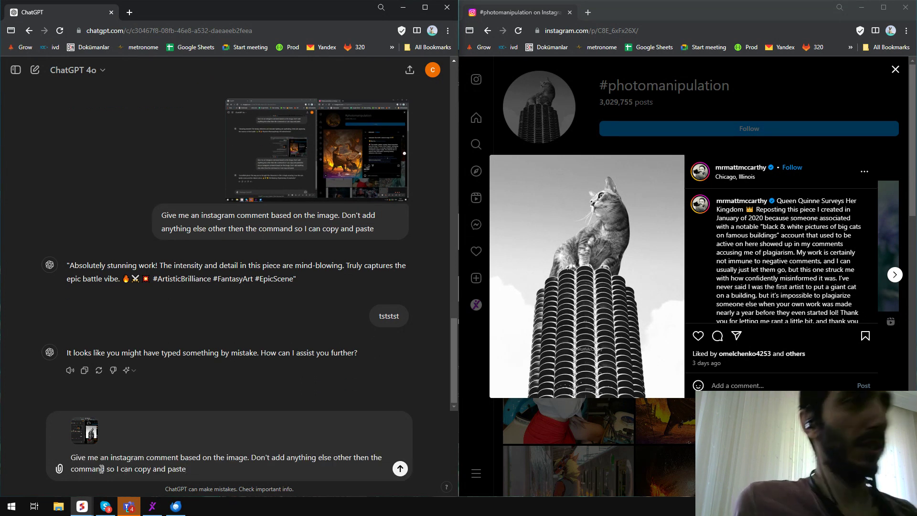
key("Return")
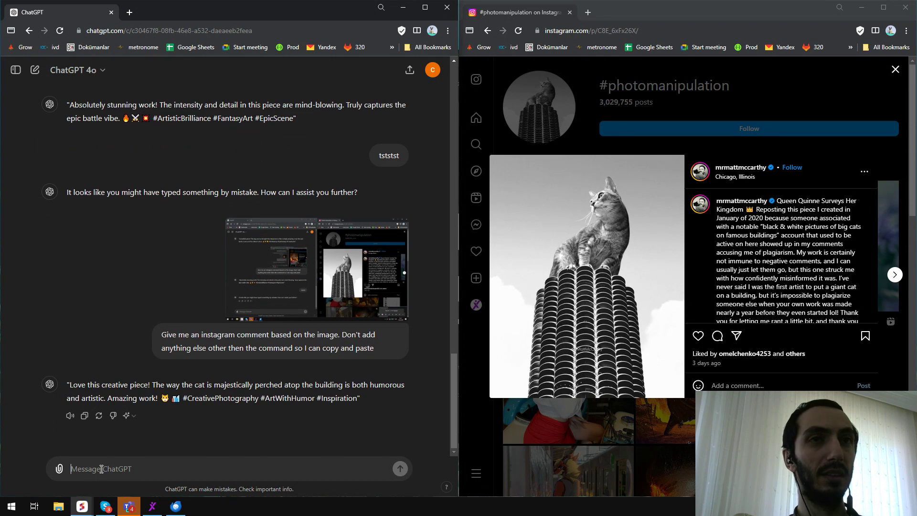
left_click(84, 416)
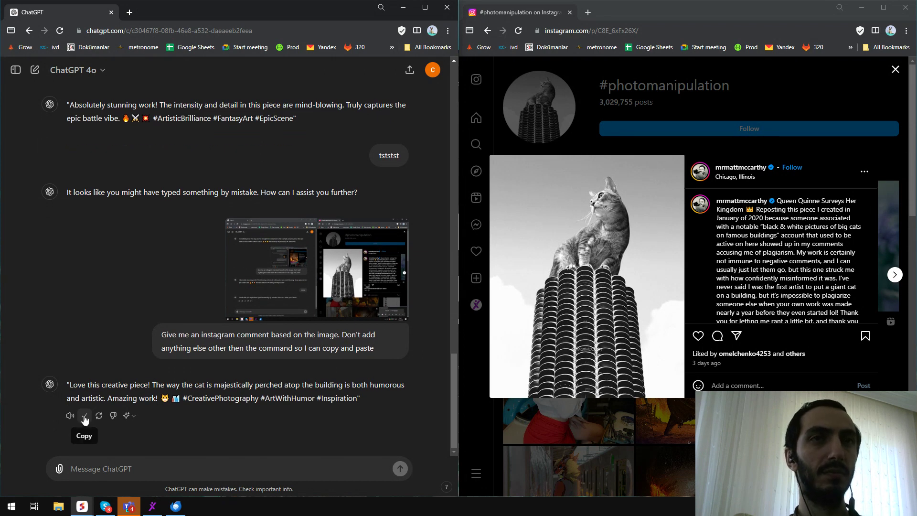
left_click(736, 385)
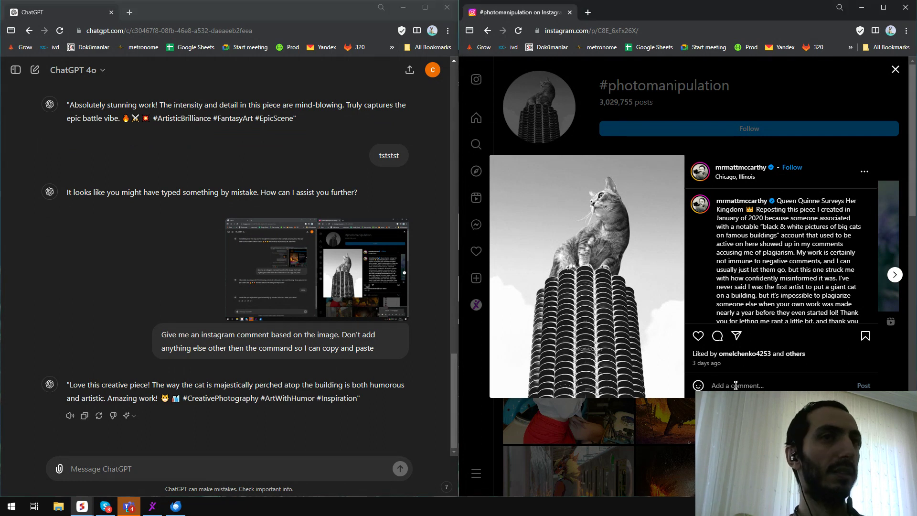
key("ctrl+v")
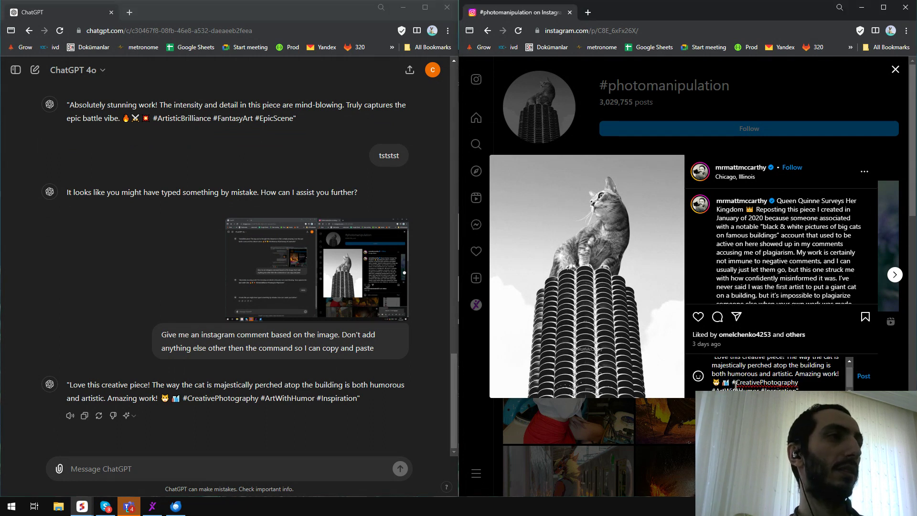
key("Return")
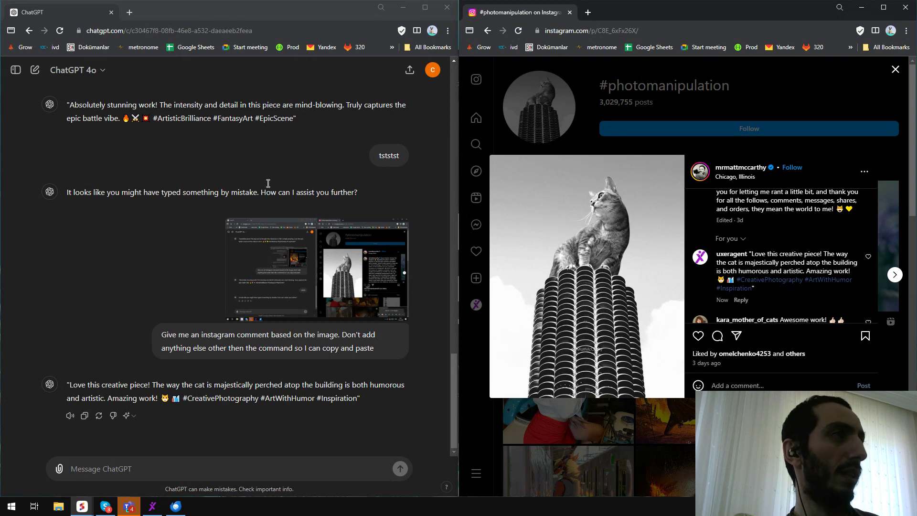
Snap the scenario window to the left half and the Instagram window to the right half.
left_click_drag(279, 13, 349, 73)
left_click(251, 114)
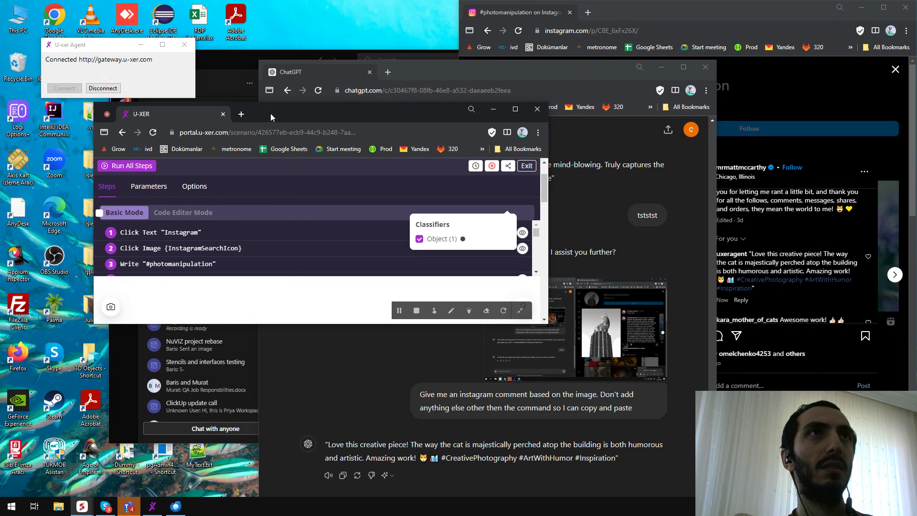
left_click_drag(271, 114, 0, 143)
scroll(294, 144, "down", 2)
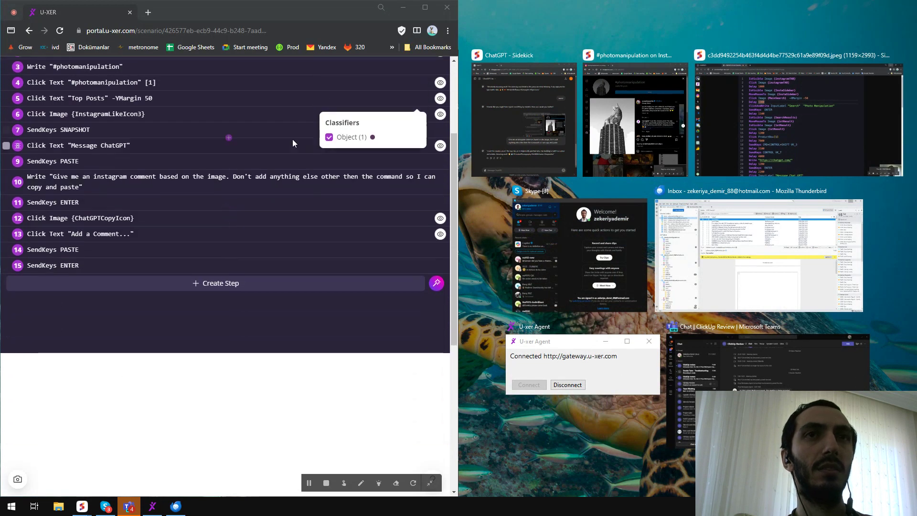
left_click(643, 134)
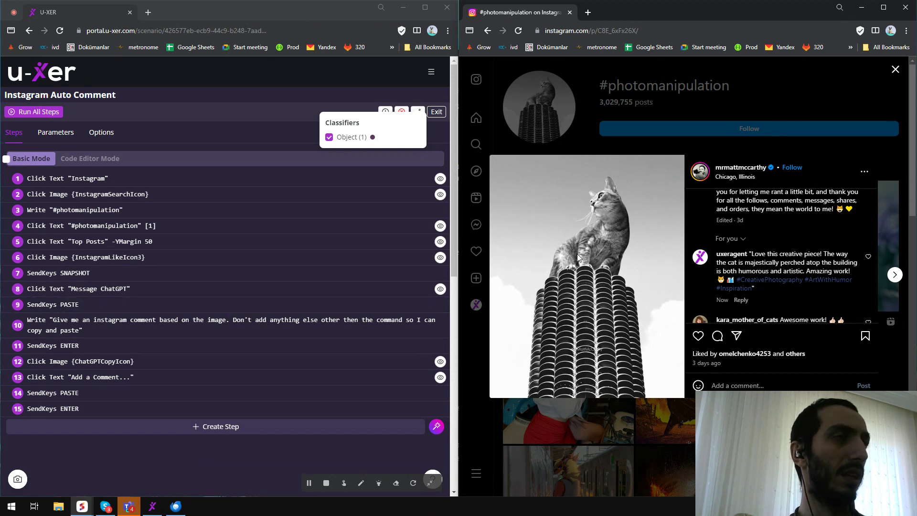
Enable the Double option for step 6, the InstagramLikeIcon image click.
left_click(698, 337)
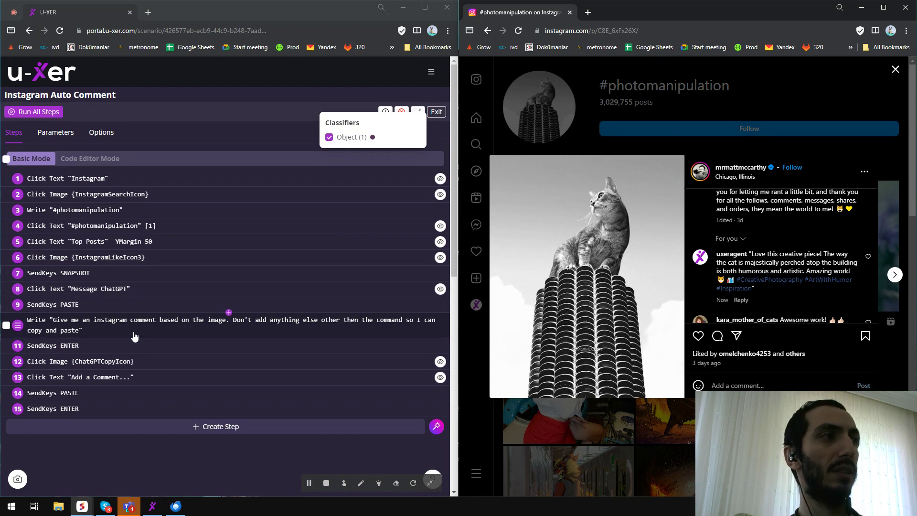
left_click(120, 258)
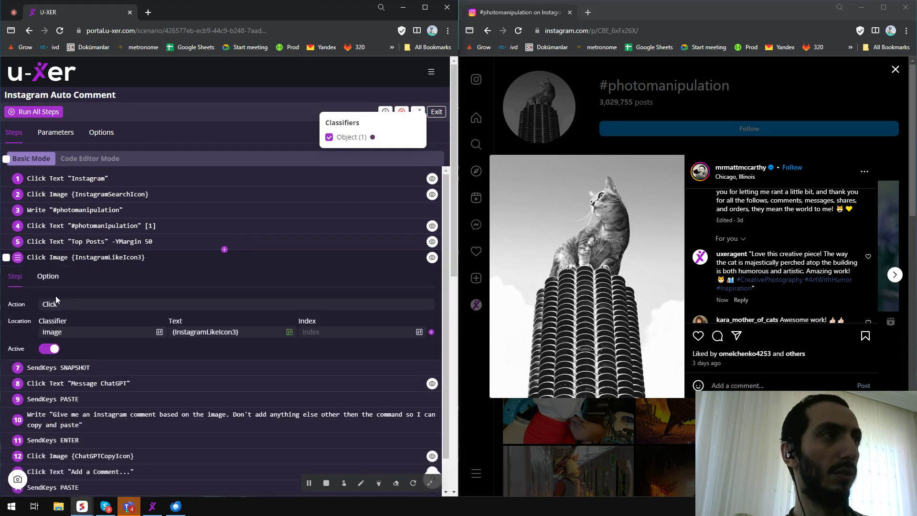
left_click(54, 281)
scroll(137, 322, "down", 3)
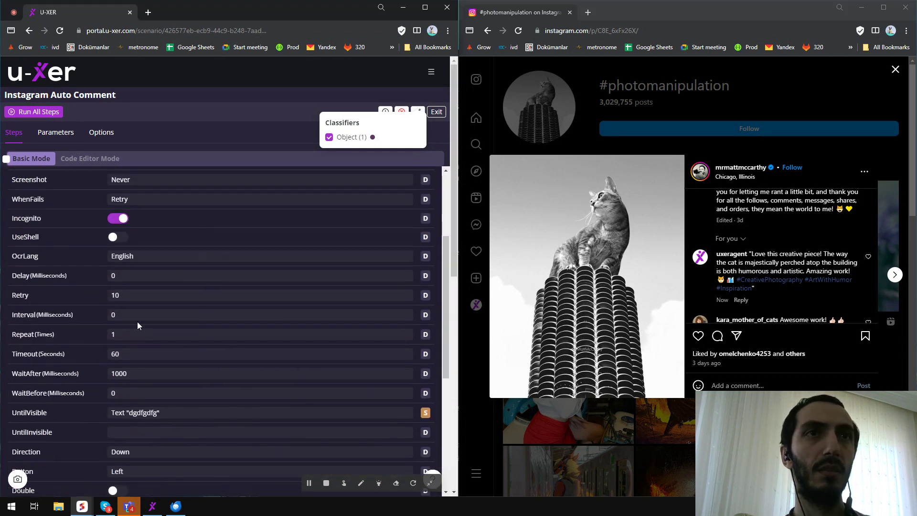
scroll(71, 264, "up", 2)
scroll(65, 295, "down", 6)
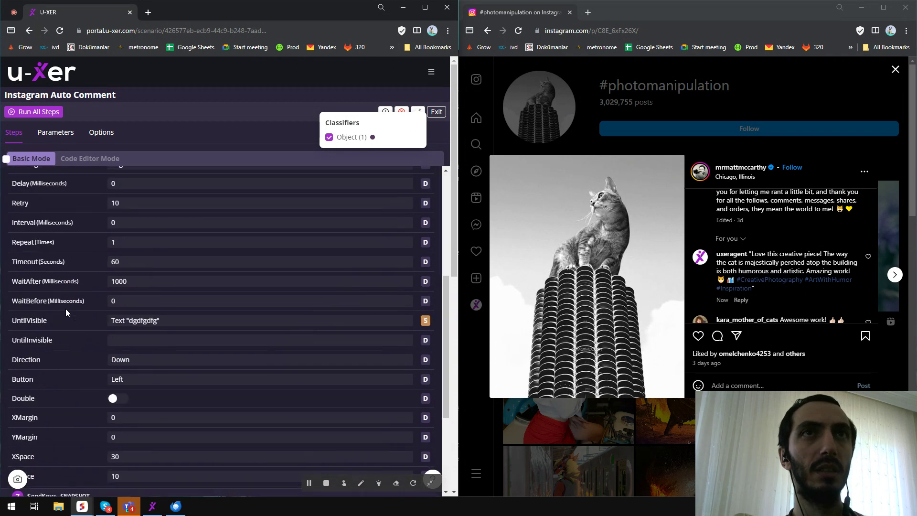
left_click(123, 300)
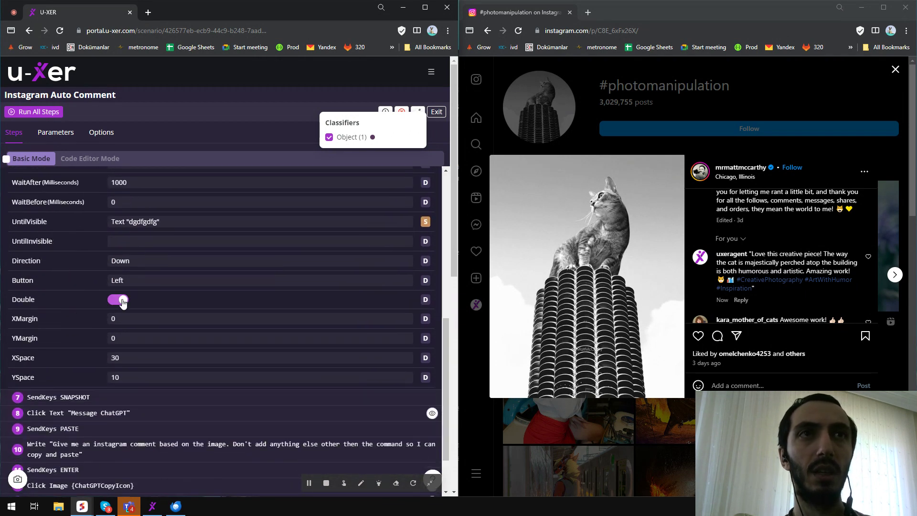
scroll(202, 299, "up", 10)
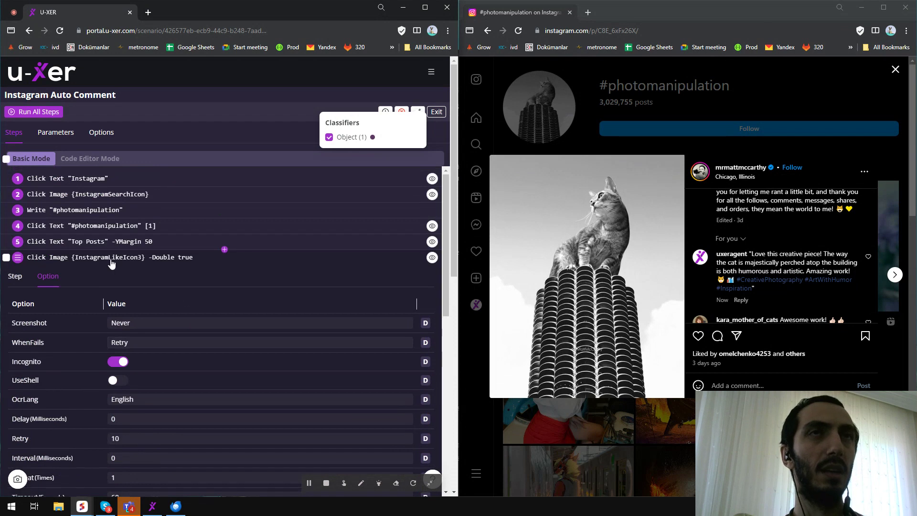
left_click(112, 262)
Close the open post and return to the Instagram home feed.
left_click(743, 126)
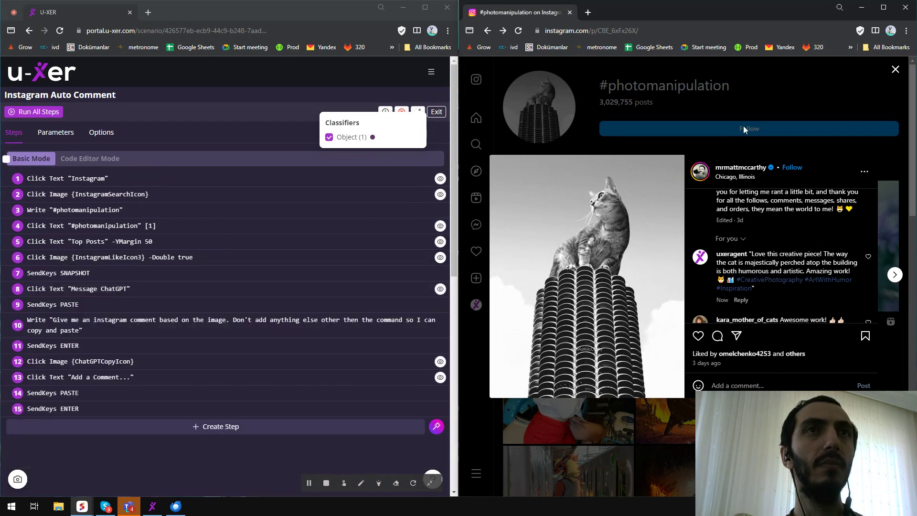
left_click(895, 69)
left_click(476, 118)
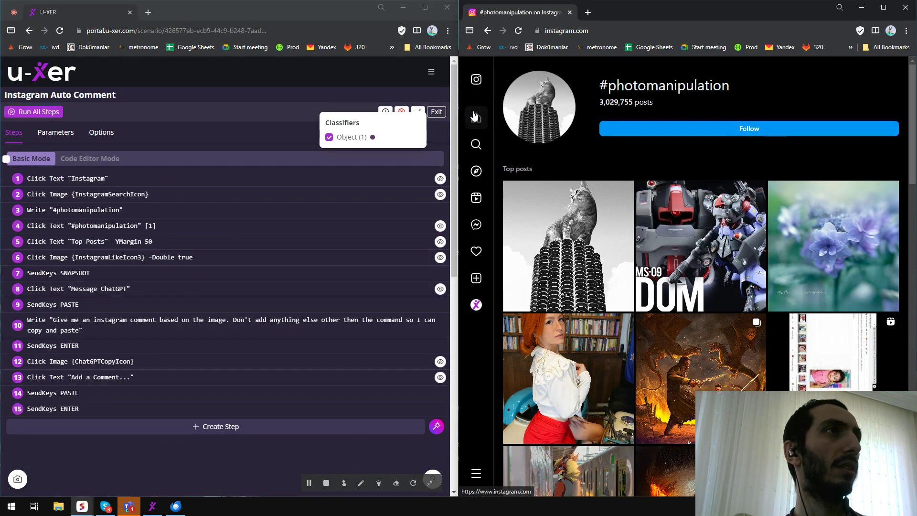
Snap ChatGPT to the left half beside Instagram and bring the scenario window back on top.
left_click_drag(282, 7, 396, 207)
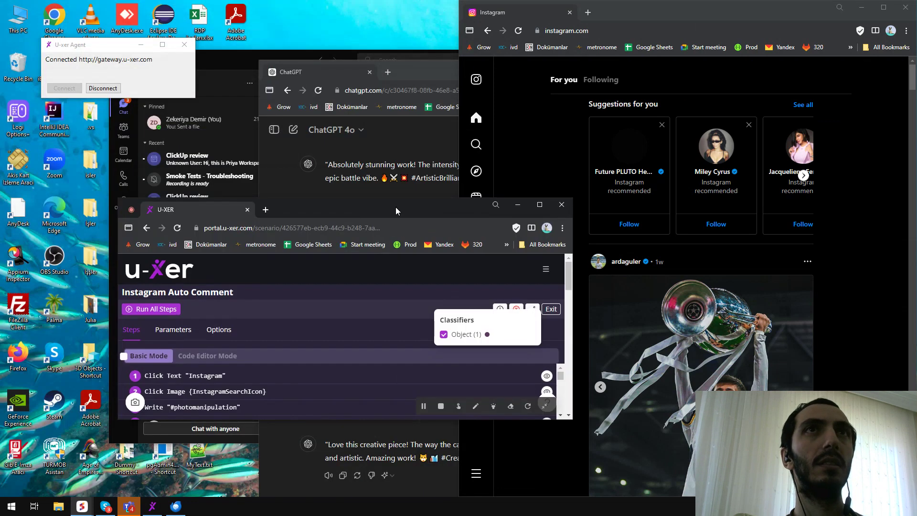
mouse_move(83, 509)
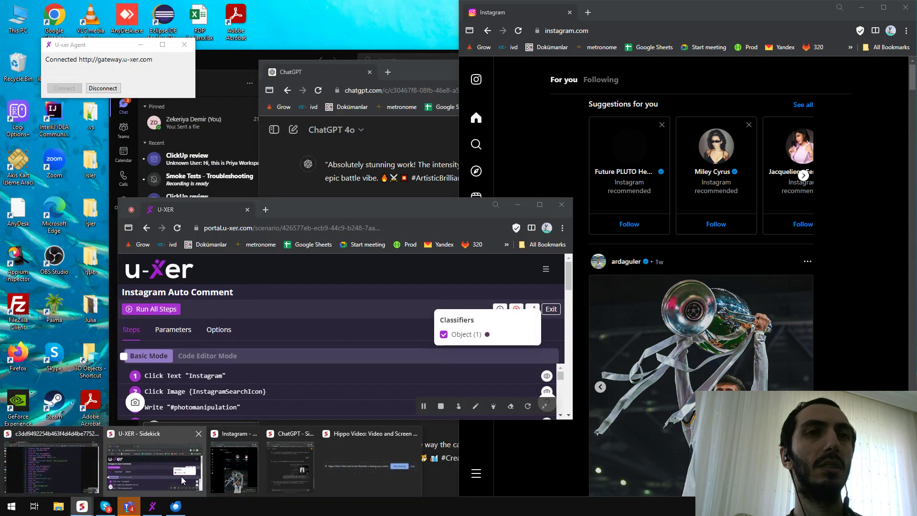
left_click(289, 471)
left_click_drag(493, 74, 1, 215)
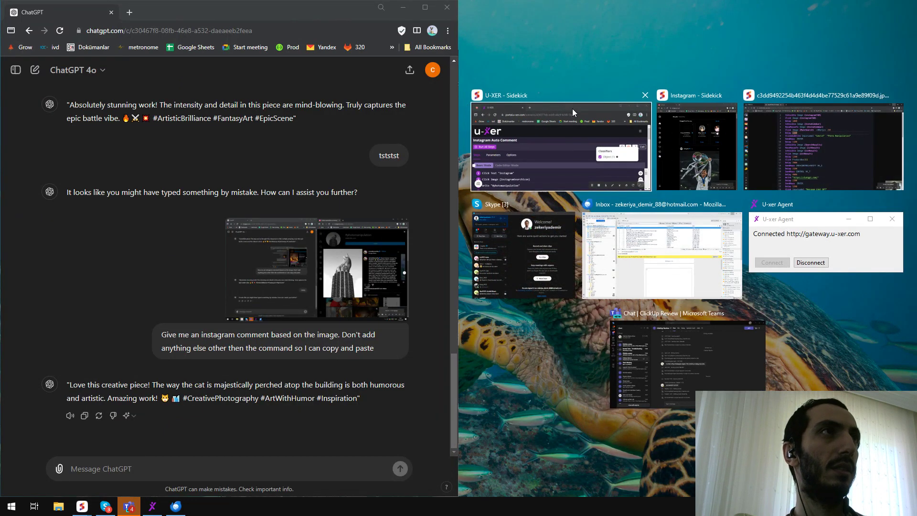
left_click(709, 165)
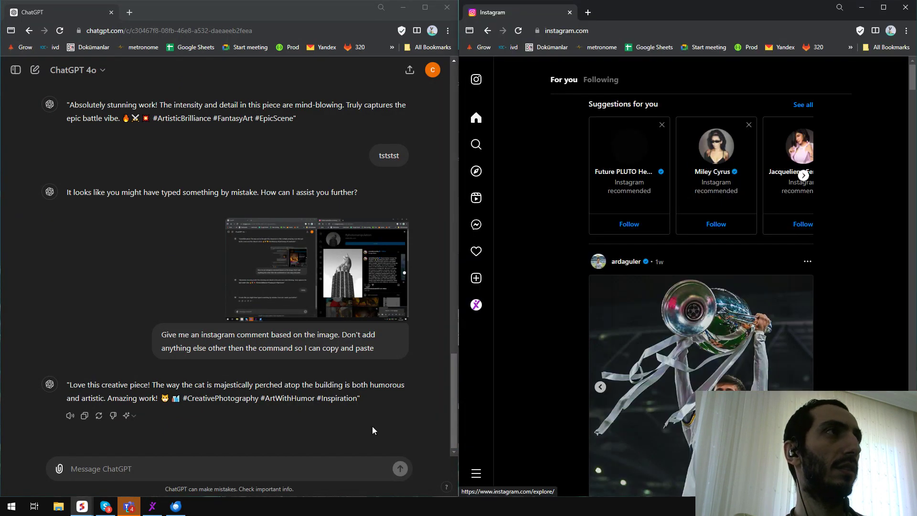
mouse_move(81, 506)
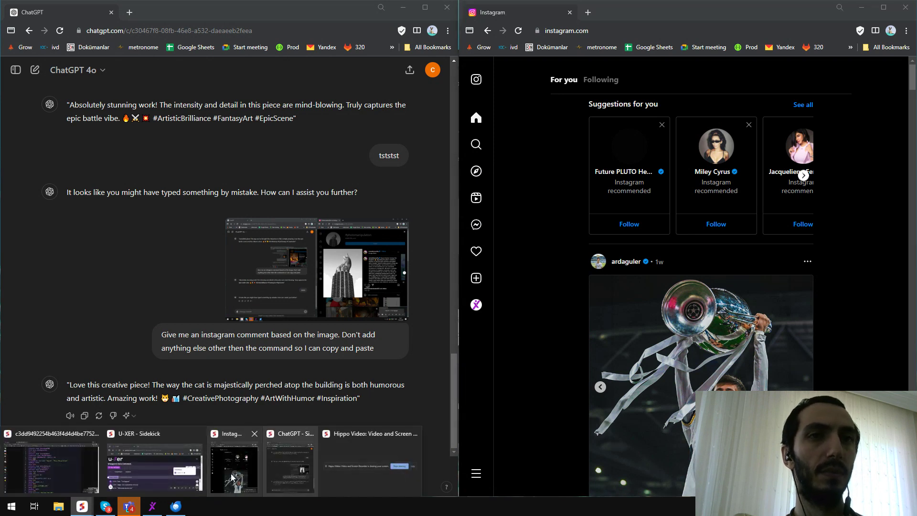
left_click(153, 466)
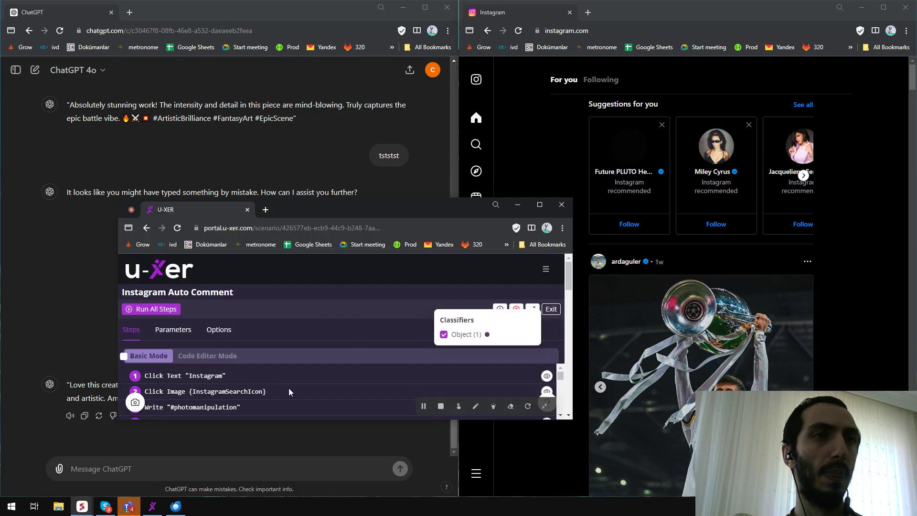
Reposition the scenario window and run all steps of the Instagram Auto Comment scenario.
double_click(370, 207)
left_click_drag(529, 7, 373, 188)
left_click(184, 289)
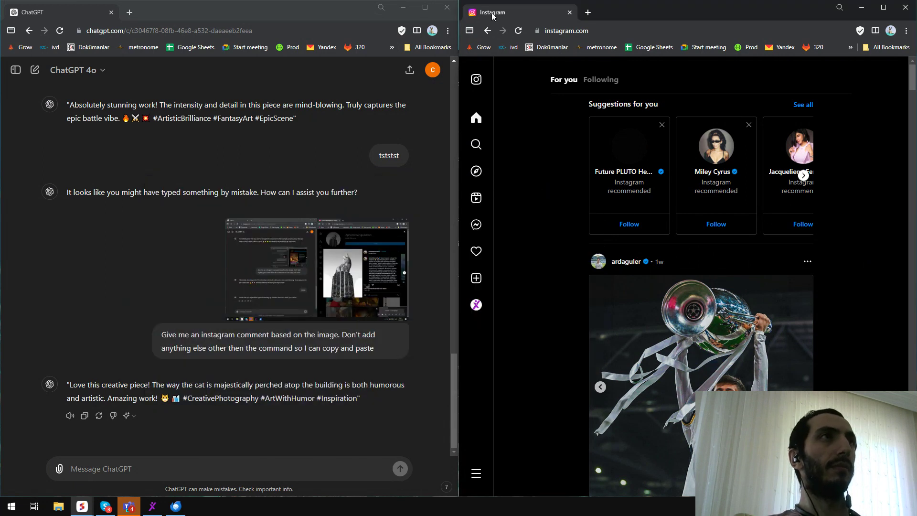
Search Instagram for #photomanipulation, open the hashtag's top post and like it.
left_click(477, 145)
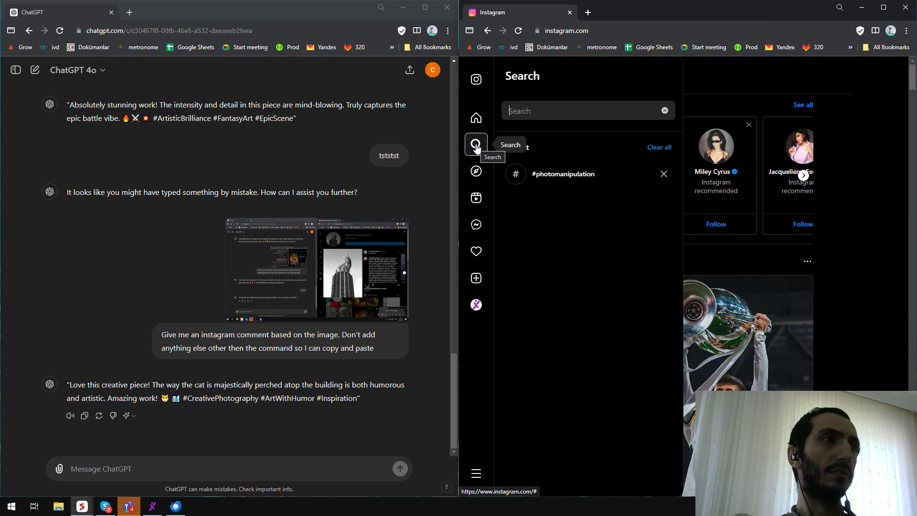
type("#photomanipulation")
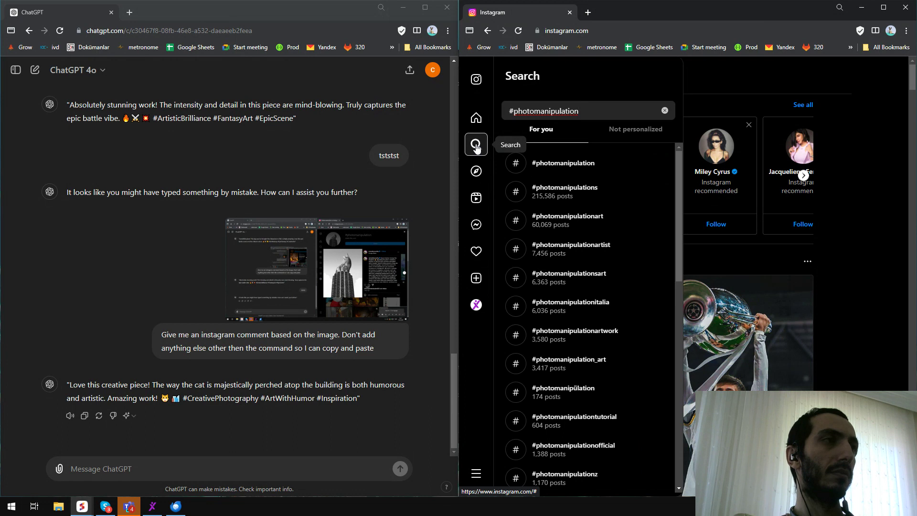
left_click(562, 162)
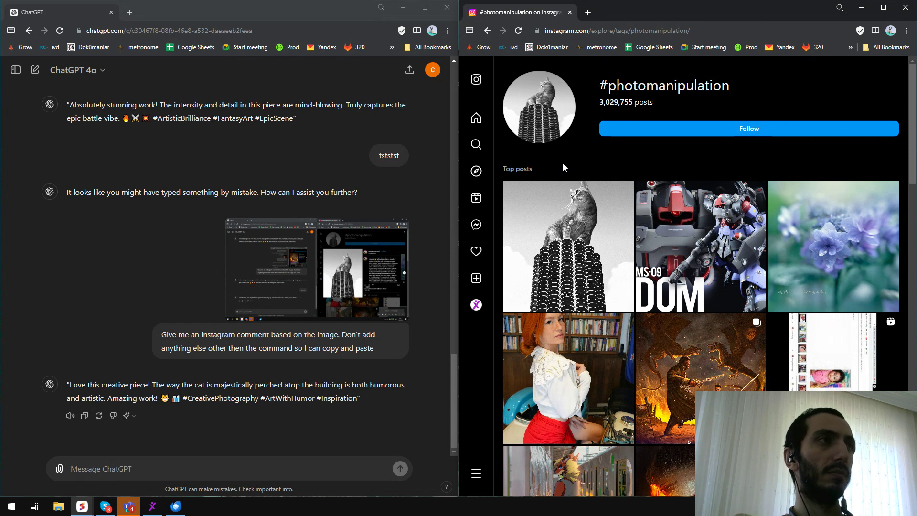
left_click(517, 193)
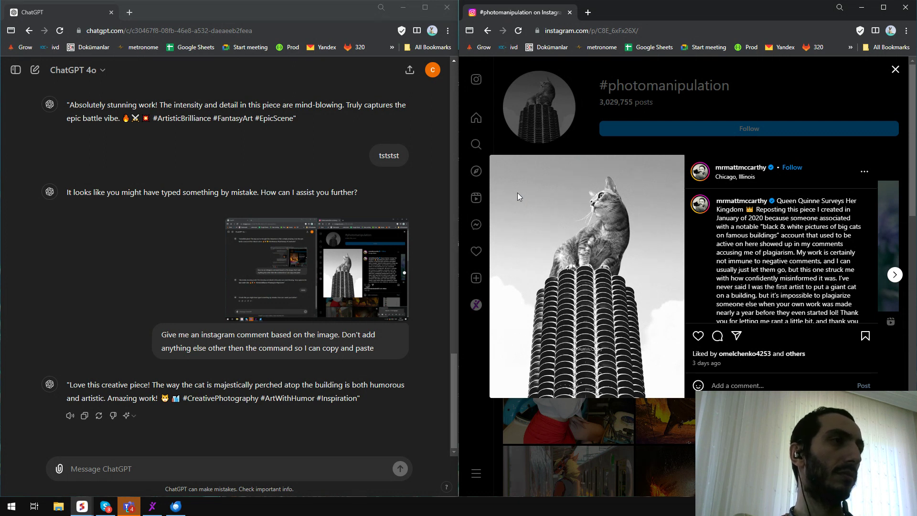
double_click(698, 336)
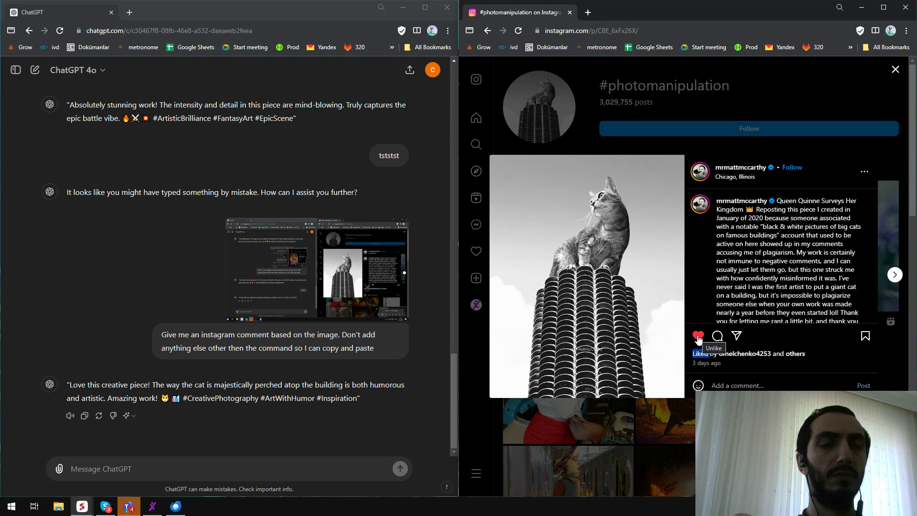
Paste the screenshot and the prompt "Give me an instagram comment based on the image. Don't add anything else other then the command so I can copy and paste" into ChatGPT and send it.
left_click(101, 469)
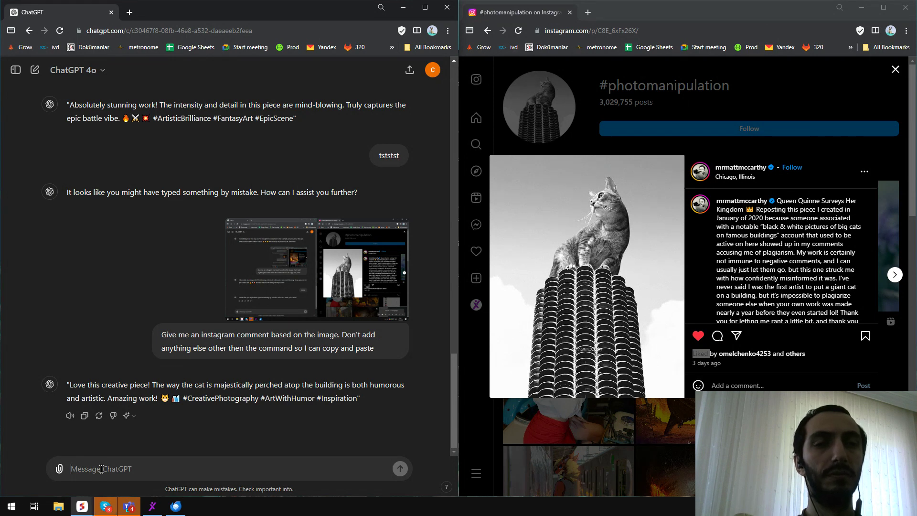
key("ctrl+v")
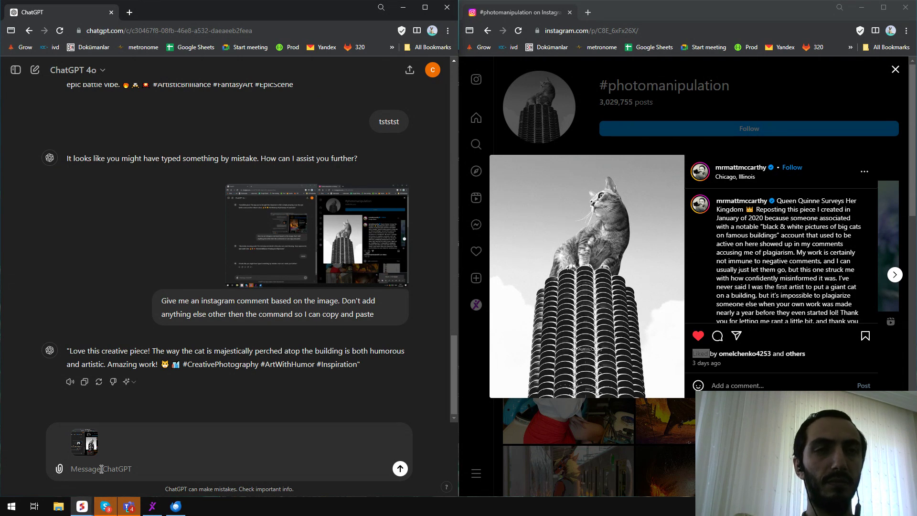
type("Give me an instagram comment based on the image. Don't add anything else other then the command so I can copy and paste")
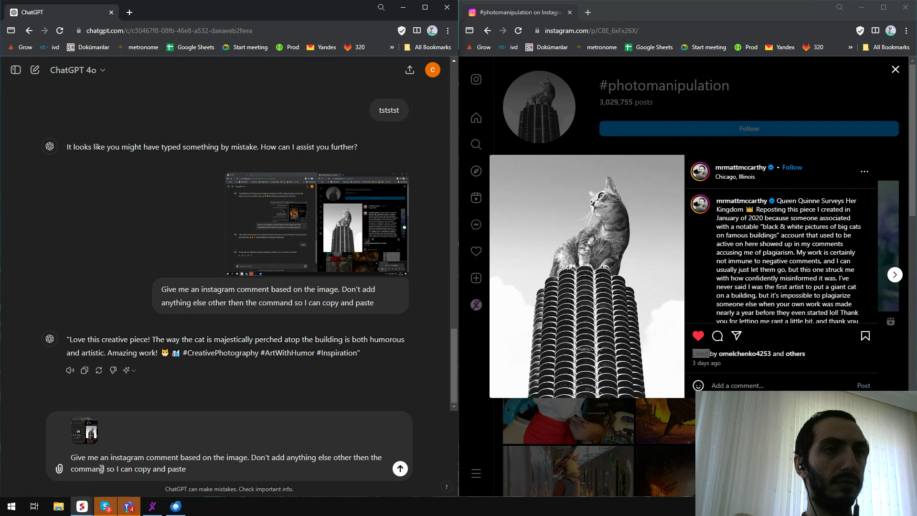
key("Return")
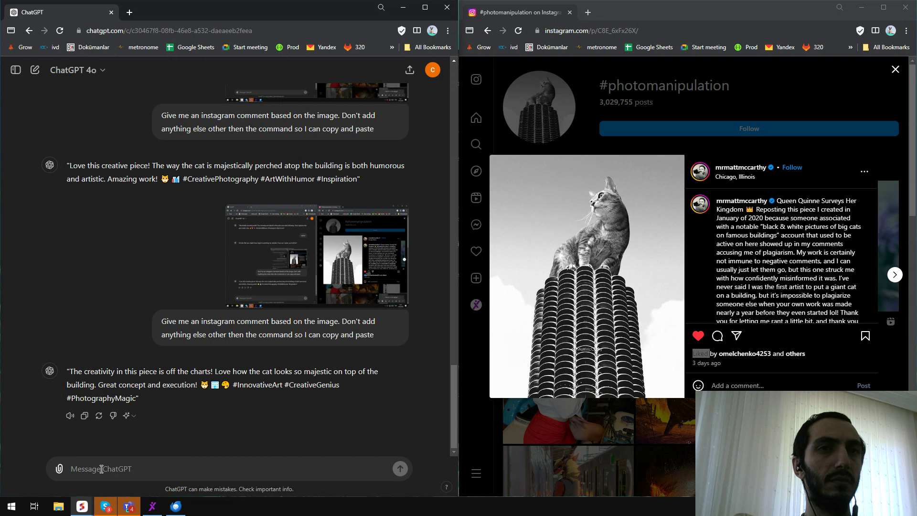
Copy ChatGPT's reply and post it as a comment on the Instagram post.
left_click(84, 416)
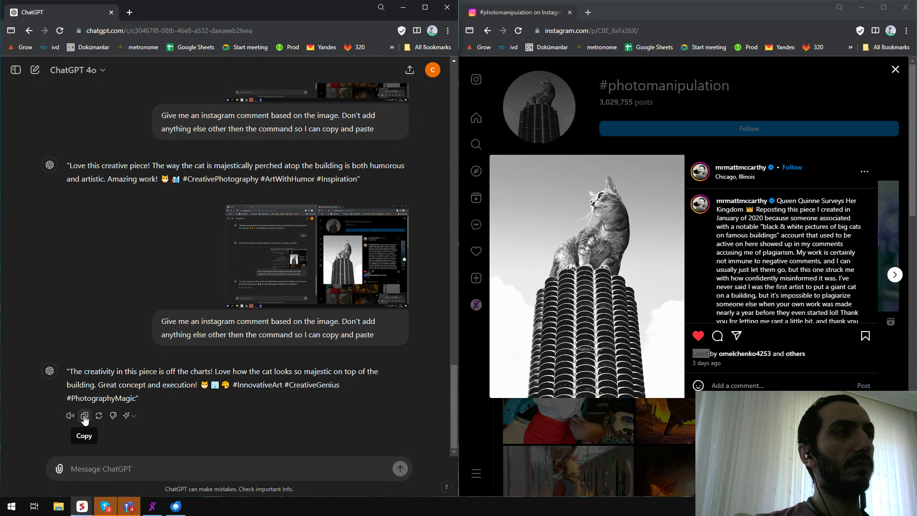
left_click(736, 386)
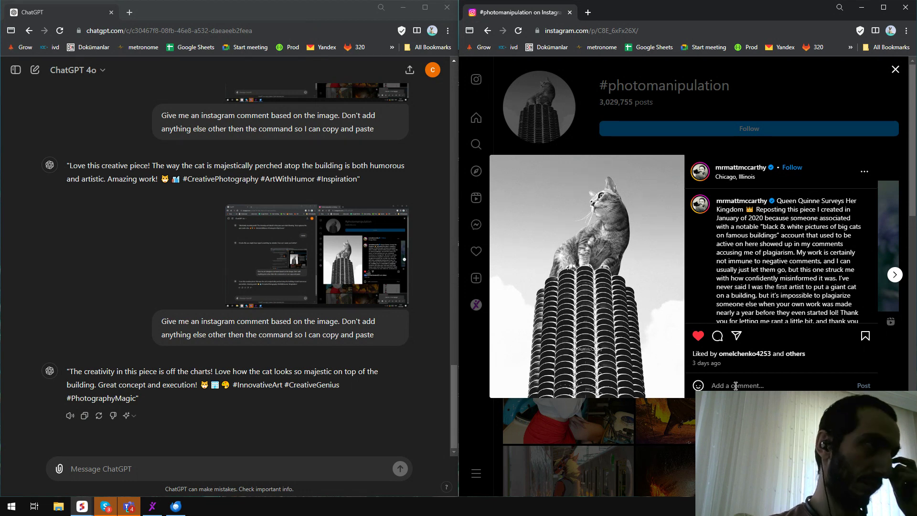
key("ctrl+v")
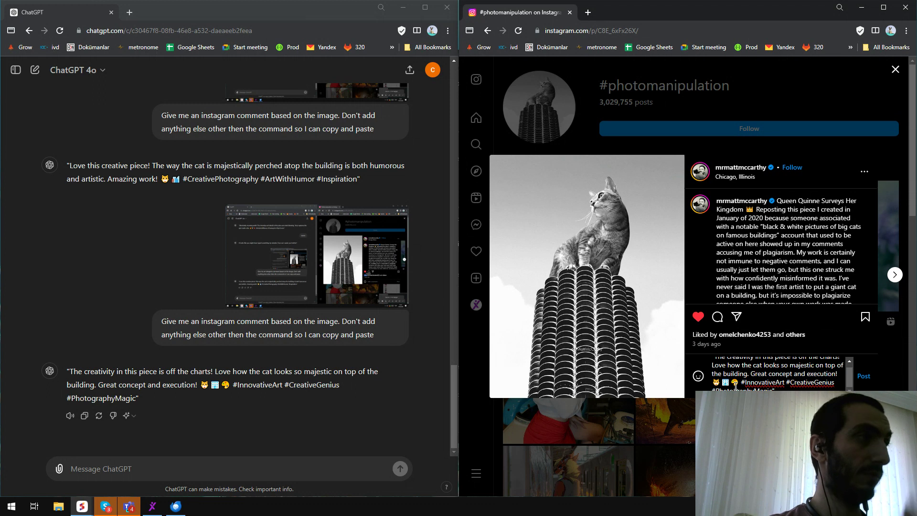
key("Return")
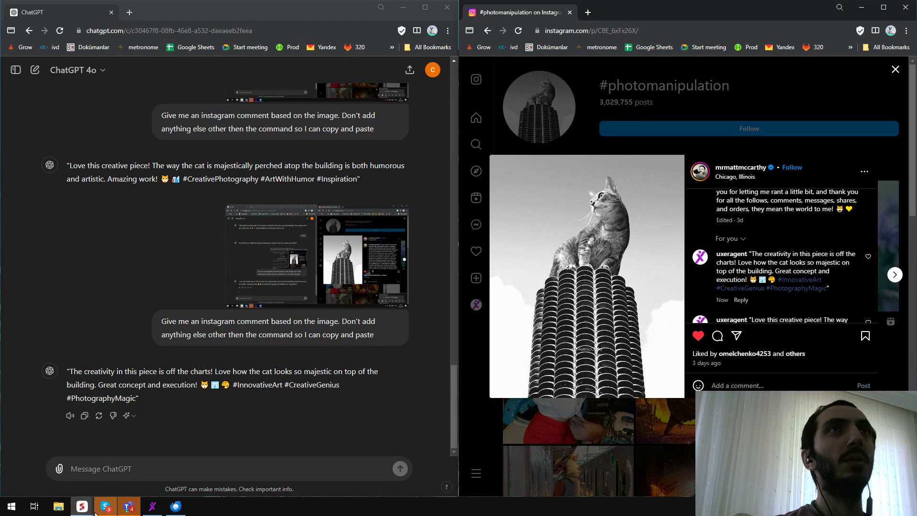
Bring the U-xer portal back and open the report of the latest Instagram Auto Comment run from 15/06/2024, 14:36:06.
mouse_move(87, 513)
left_click(144, 472)
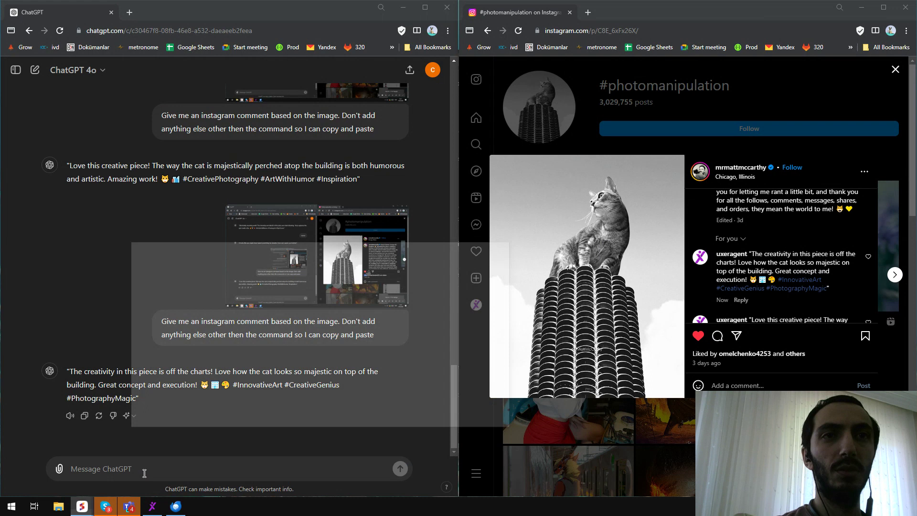
left_click(562, 185)
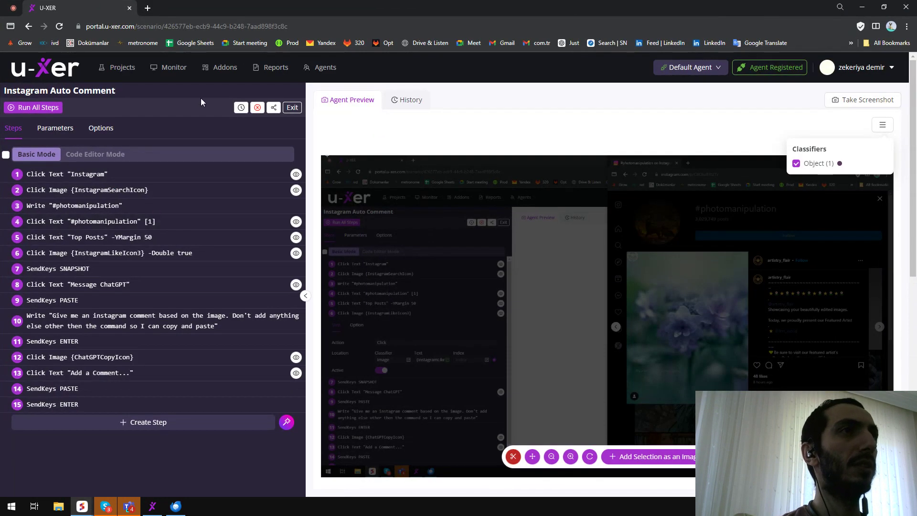
left_click(271, 72)
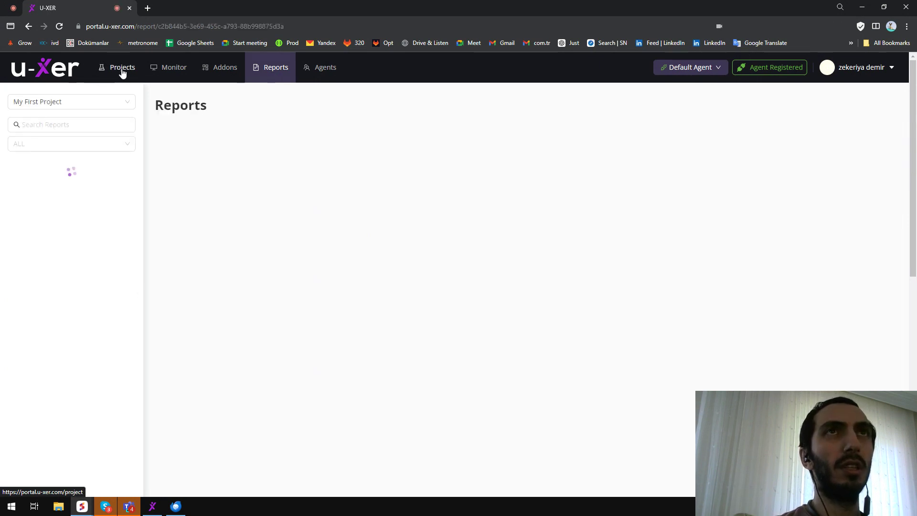
key("alt+Left")
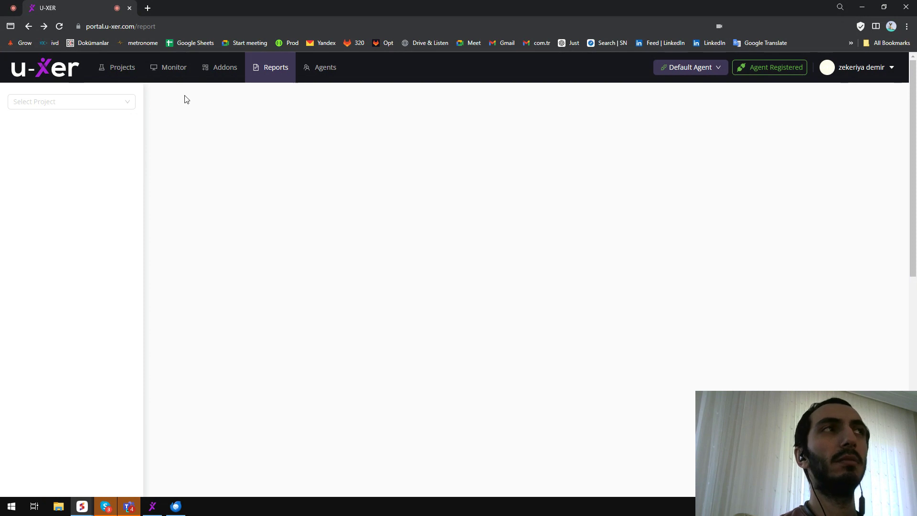
left_click(198, 28)
key("Return")
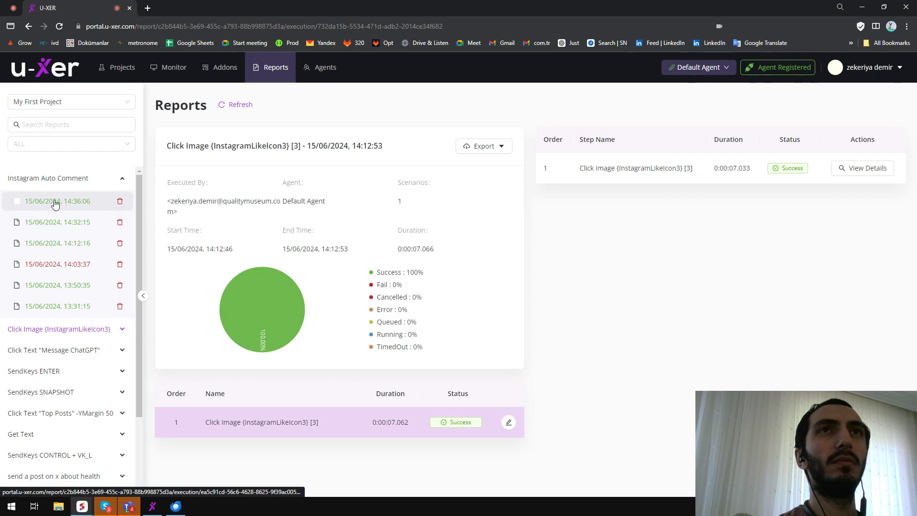
left_click(67, 202)
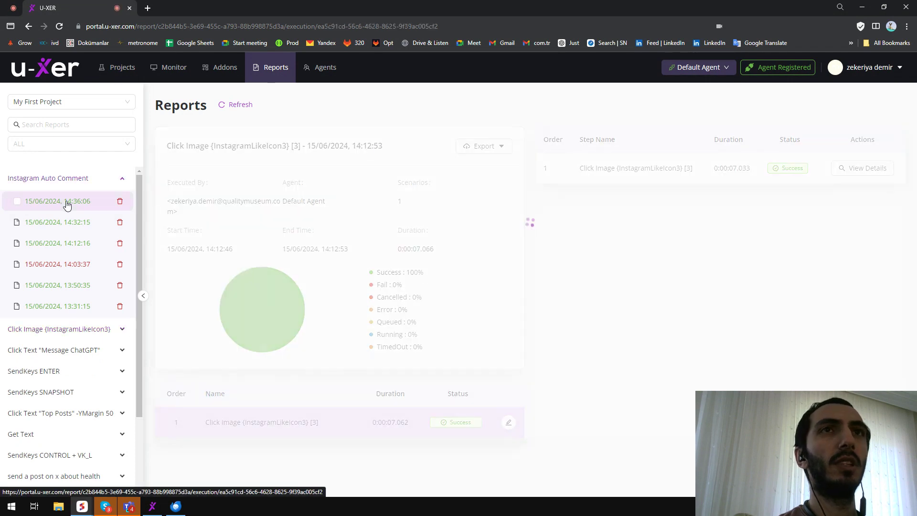
Review the list of executed steps and their statuses in the latest run's report.
scroll(691, 277, "down", 3)
scroll(691, 276, "down", 1)
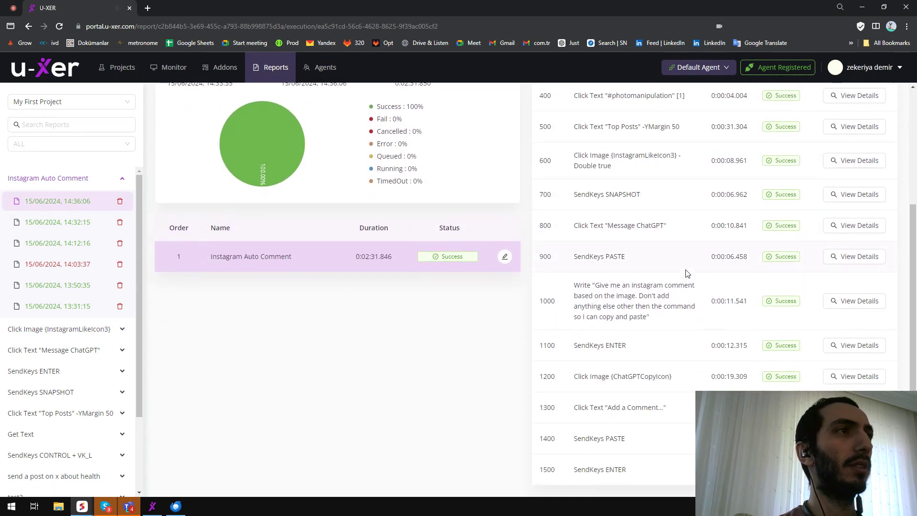
scroll(609, 270, "up", 1)
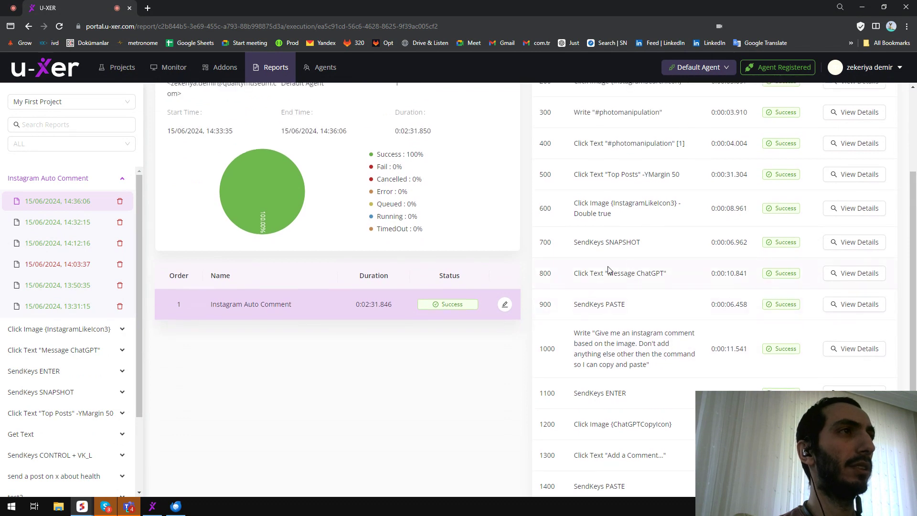
mouse_move(578, 306)
left_mouse_down()
mouse_move(624, 304)
mouse_move(574, 306)
left_mouse_up()
left_click(592, 308)
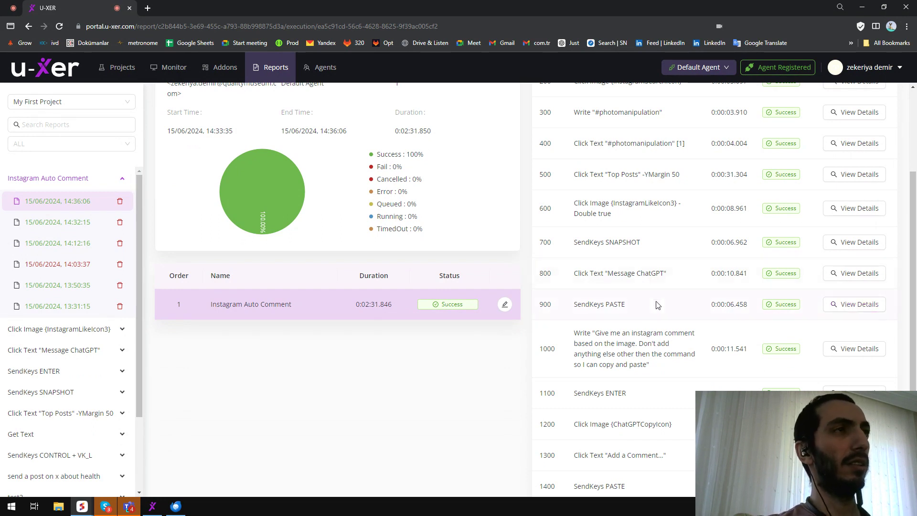
left_click_drag(622, 305, 563, 309)
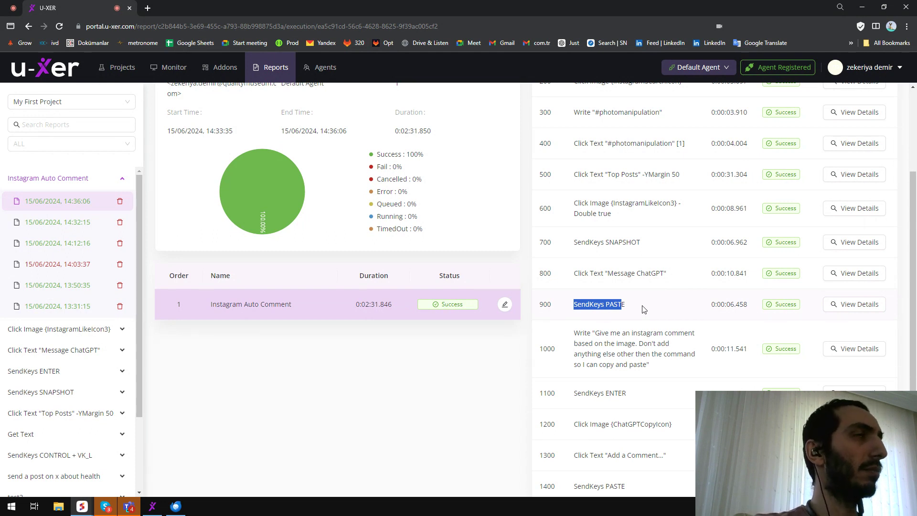
Inspect the details and captured screenshot of the Click Text "Message ChatGPT" step, then minimize the portal window.
left_click(853, 276)
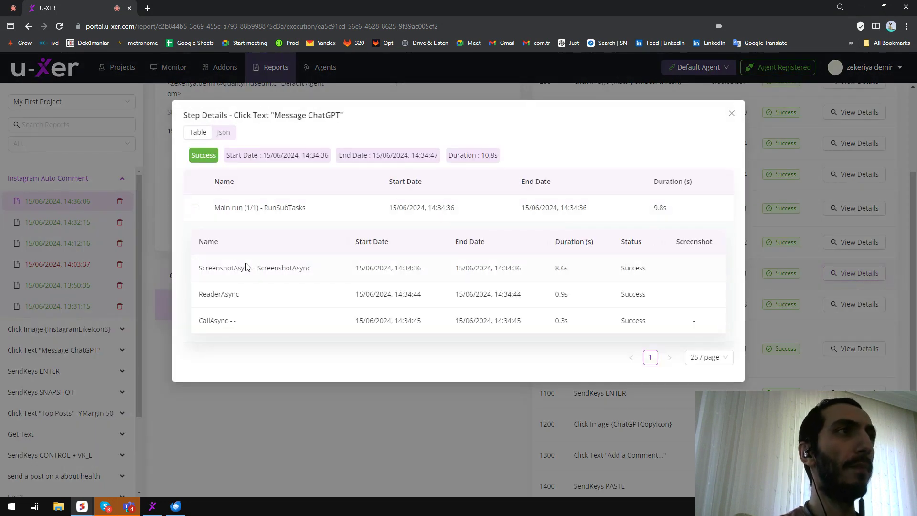
left_click_drag(327, 119, 296, 118)
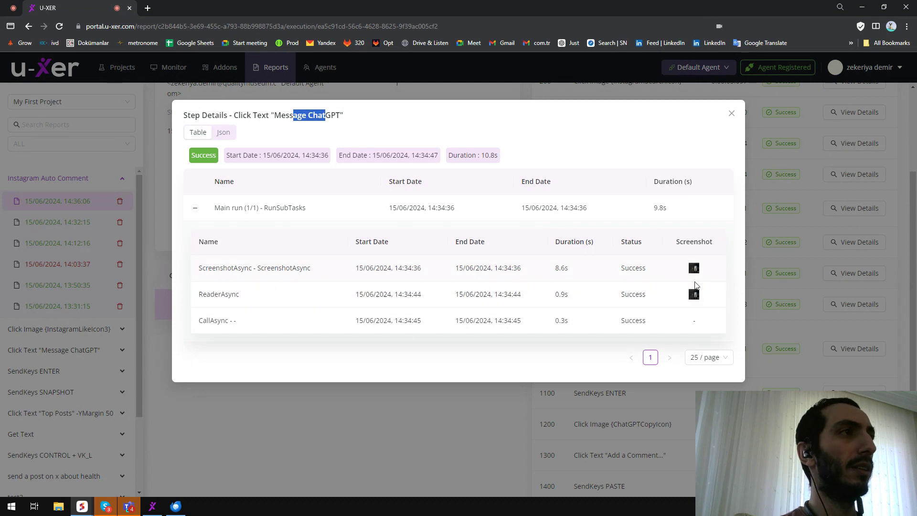
left_click(695, 295)
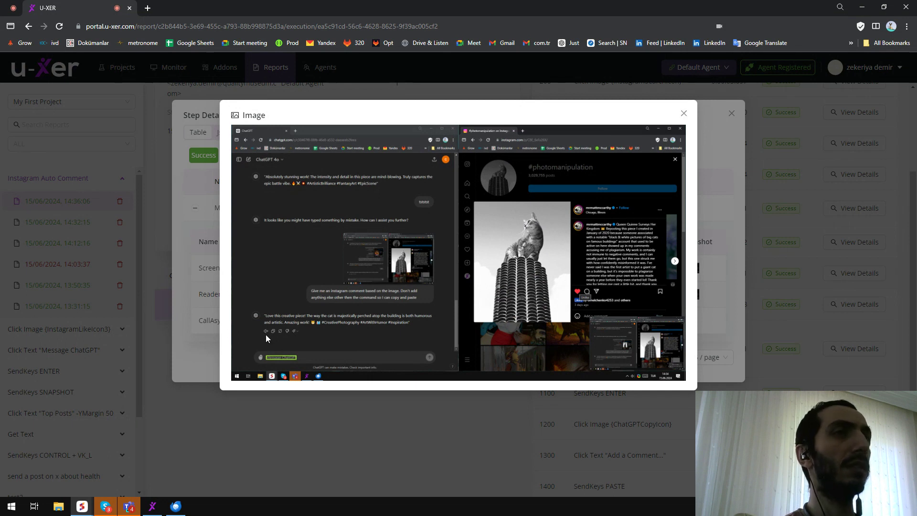
left_click(684, 113)
left_click(732, 113)
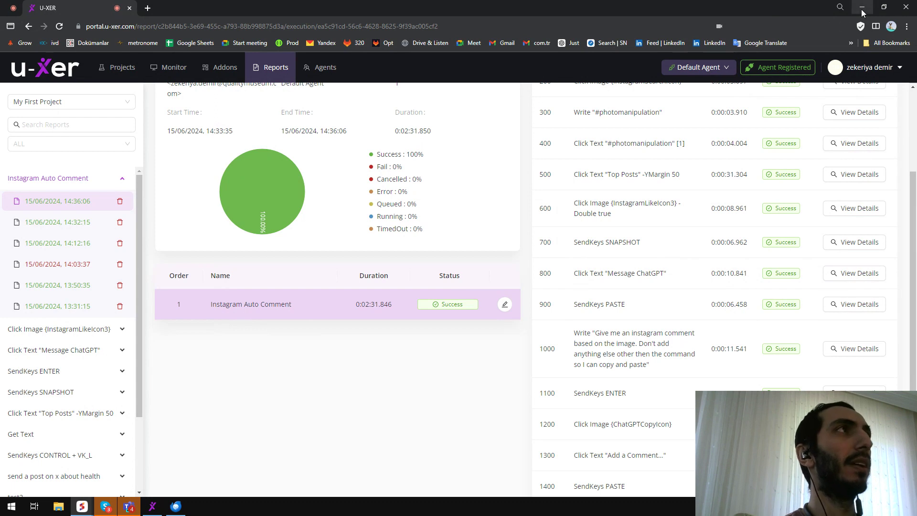
left_click(862, 7)
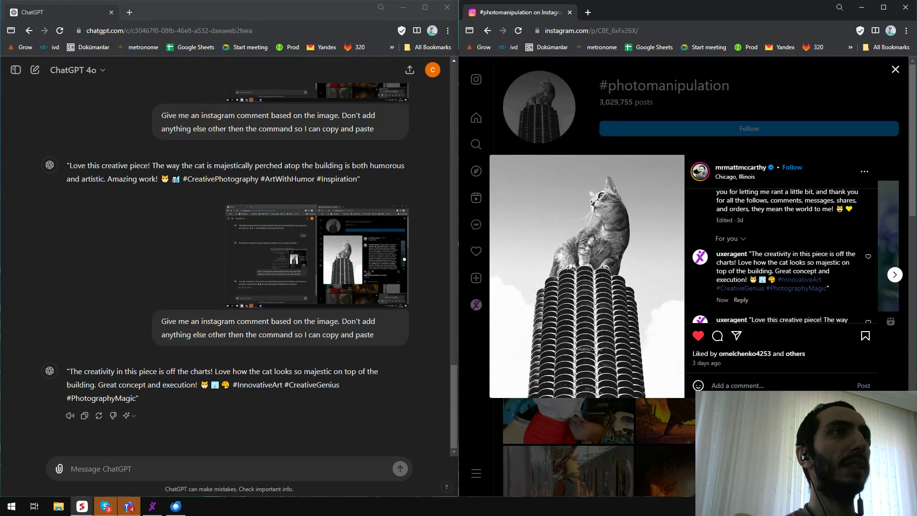